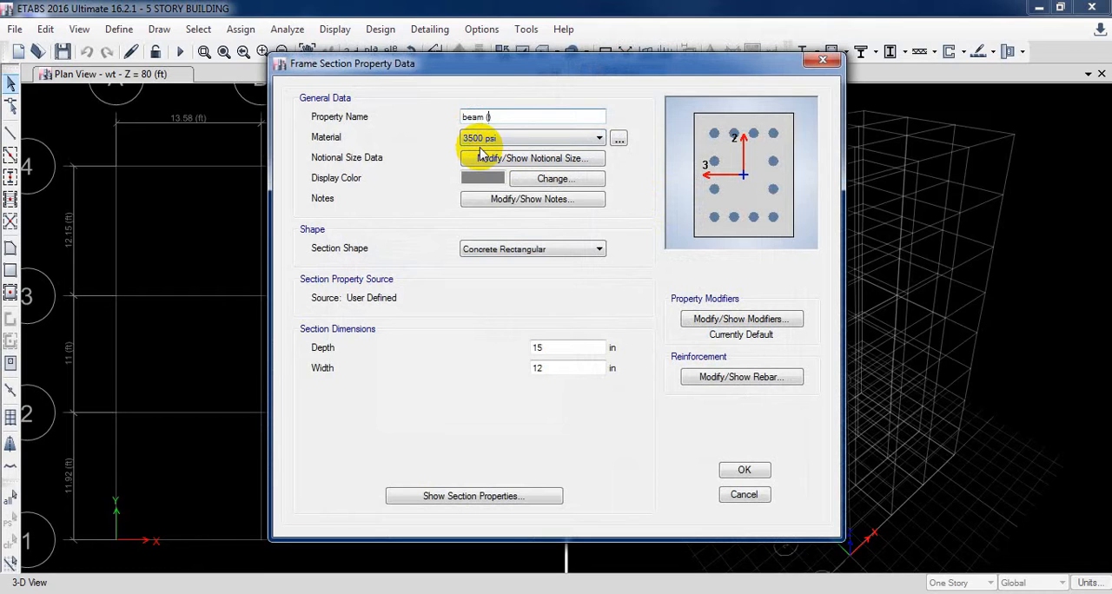
Name the concrete rectangular section beam (21x10") and set its depth to 21 in and width to 10 in
text(1x10")
double_click(554, 346)
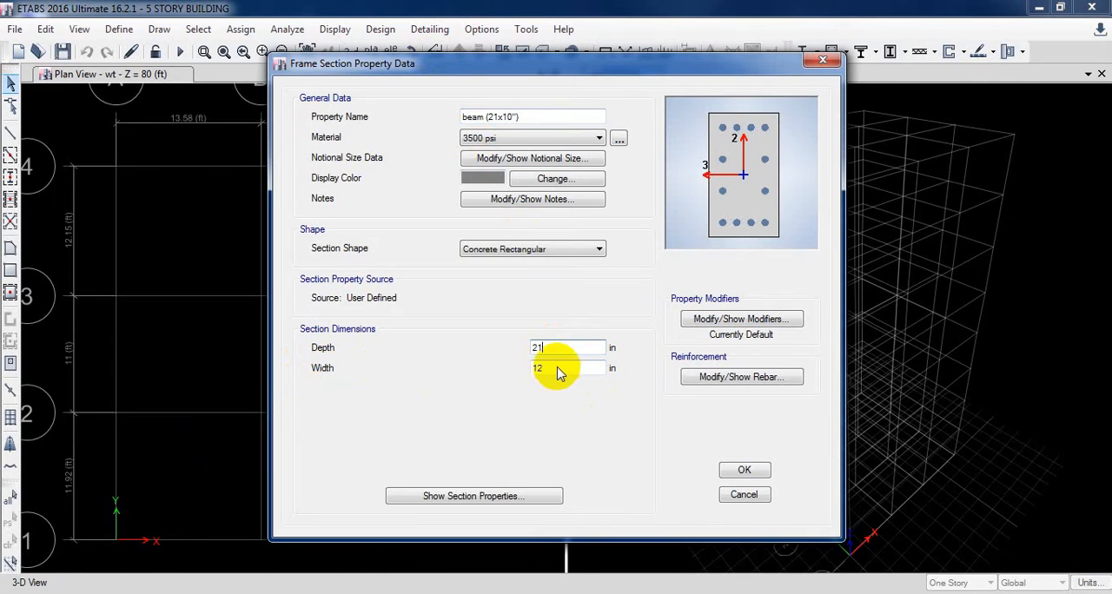
click(655, 593)
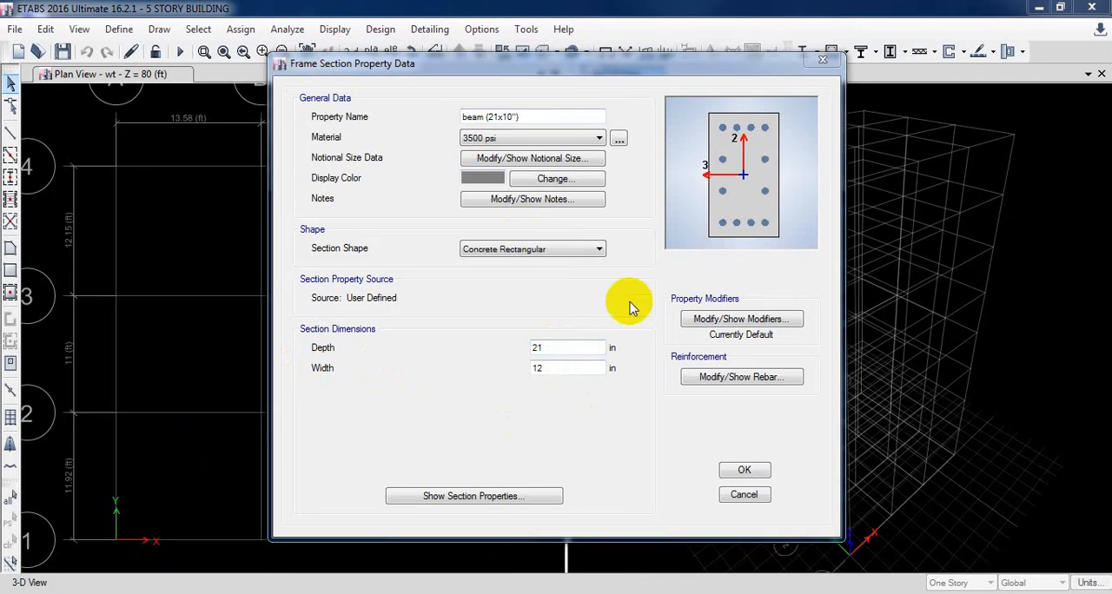
double_click(565, 367)
text(10)
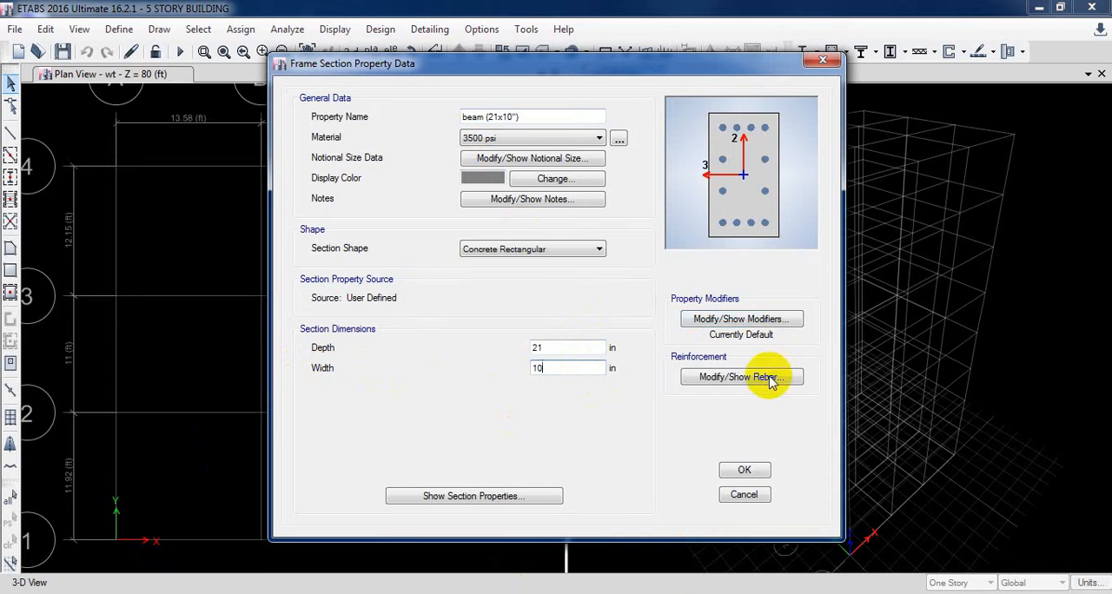
Set the section's reinforcement to M3 Design Only (Beam) with 2.38 in cover for both top and bottom bars
click(741, 376)
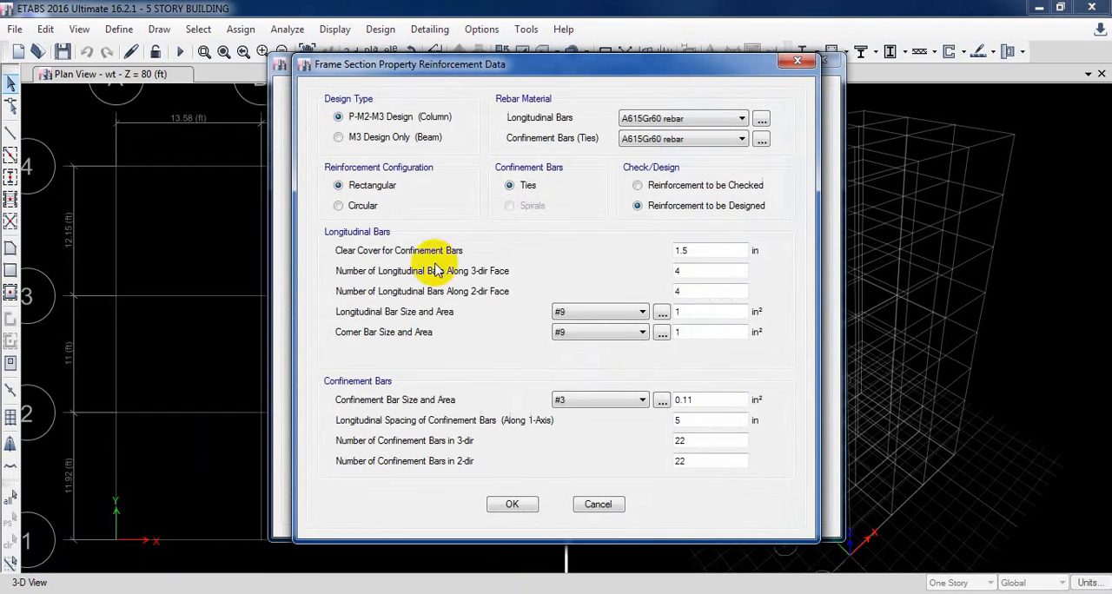
click(393, 139)
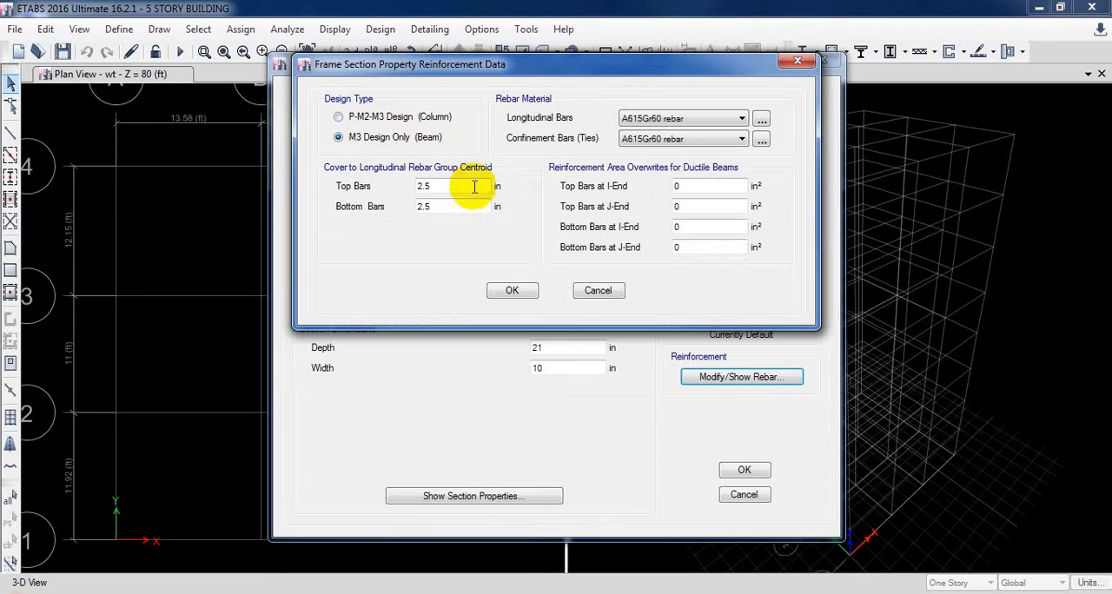
drag(452, 191, 328, 285)
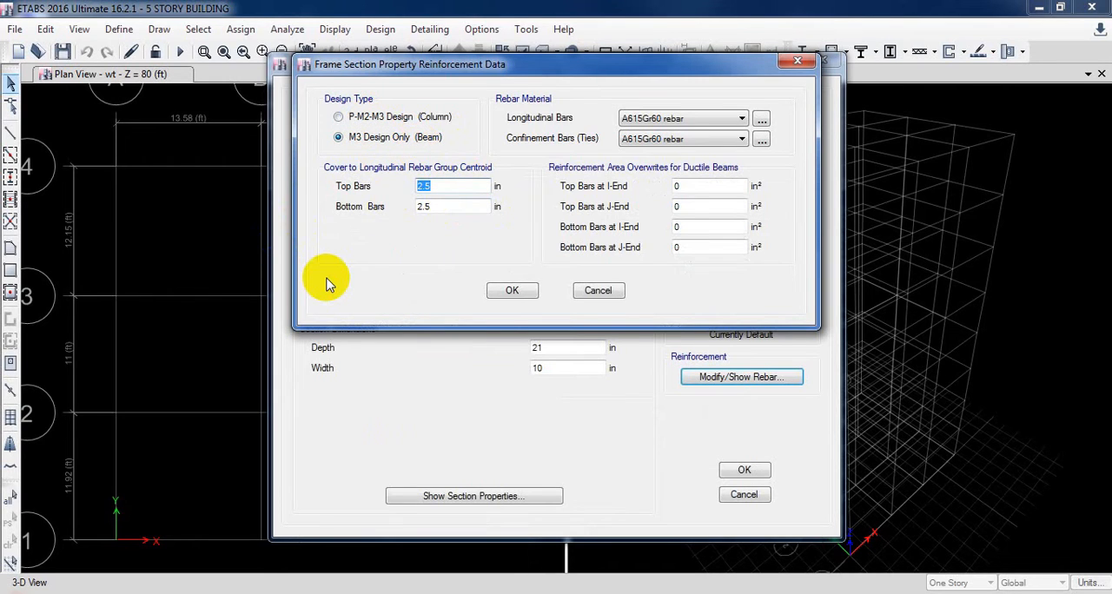
text(2)
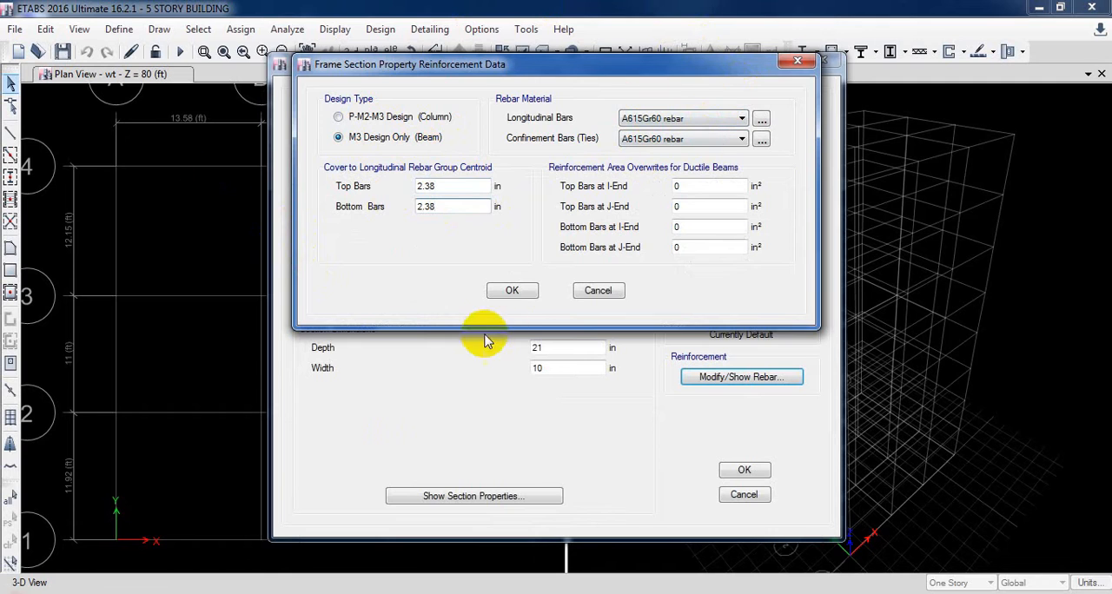
click(521, 291)
Change the beam section's display colour to dark red and save the section
click(513, 179)
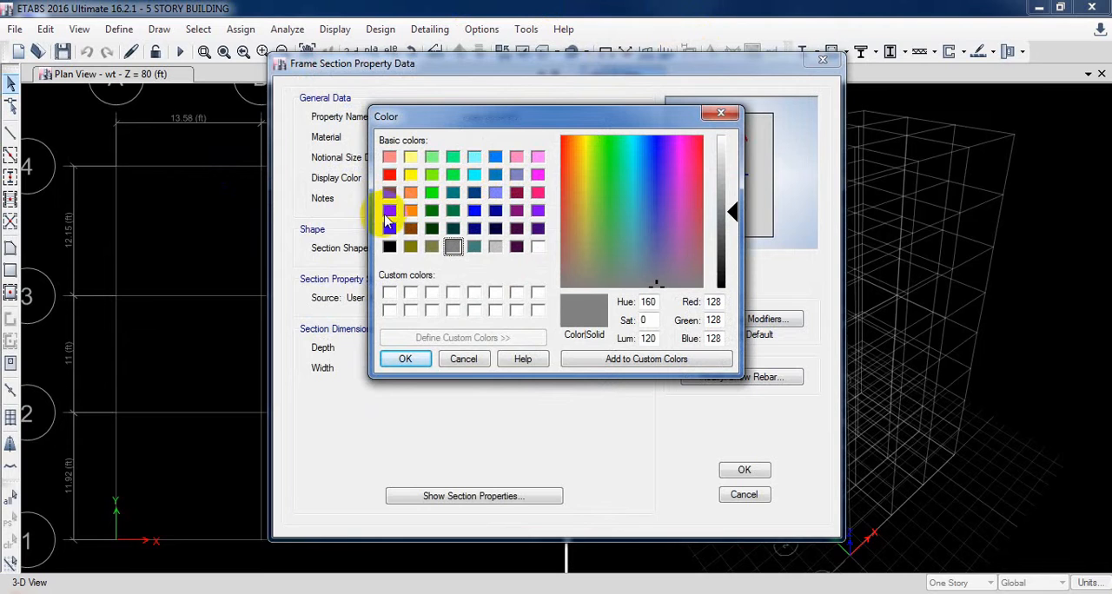
click(389, 210)
click(422, 361)
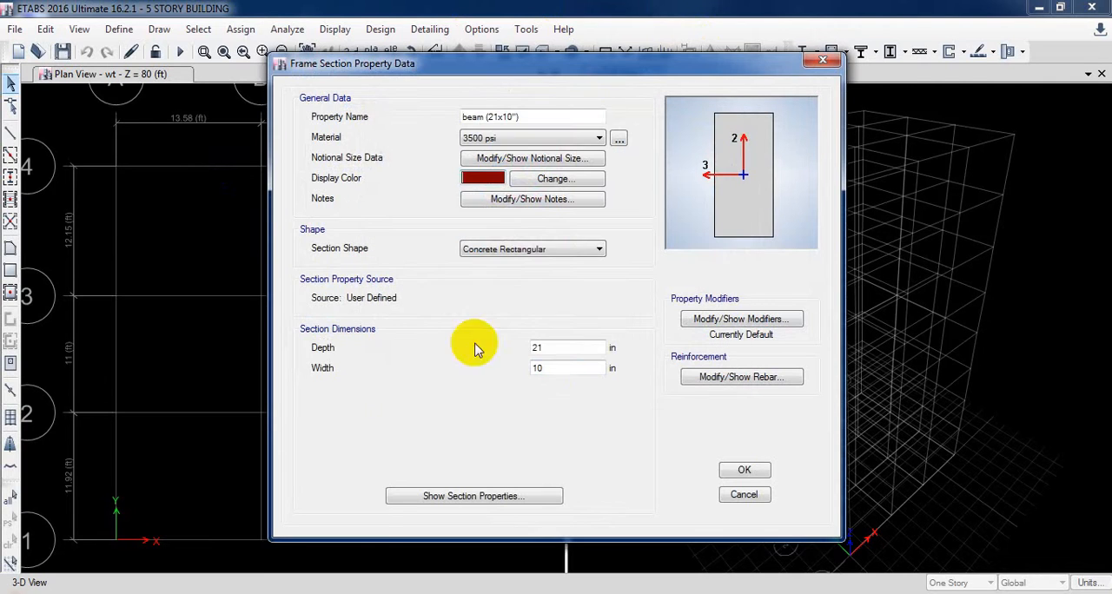
click(734, 472)
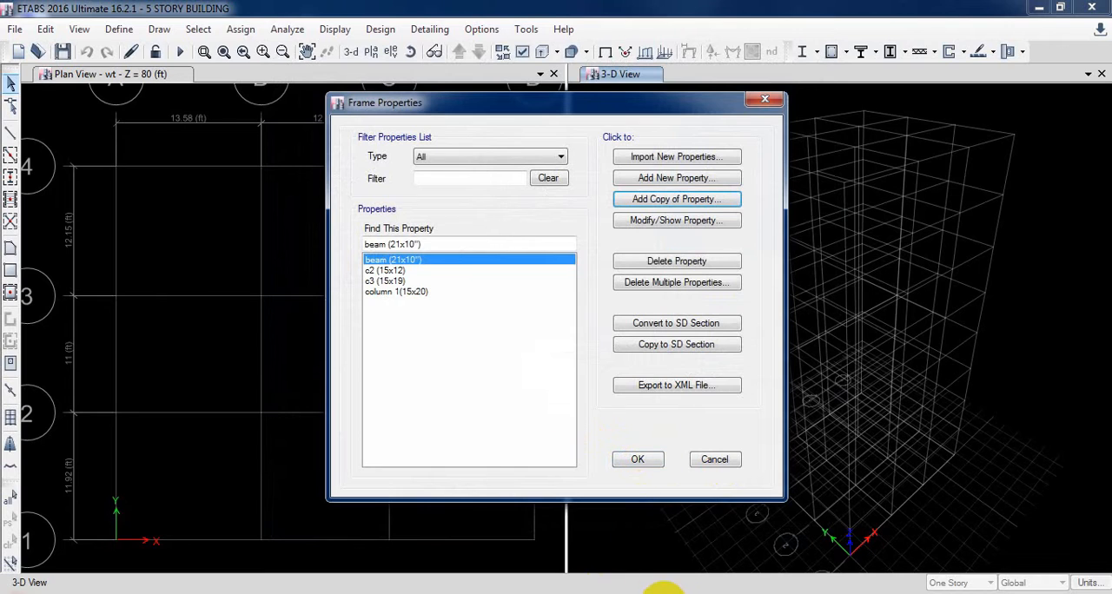
Add a copy of the beam (21x10") property and name it G.beam(21x12")
click(523, 580)
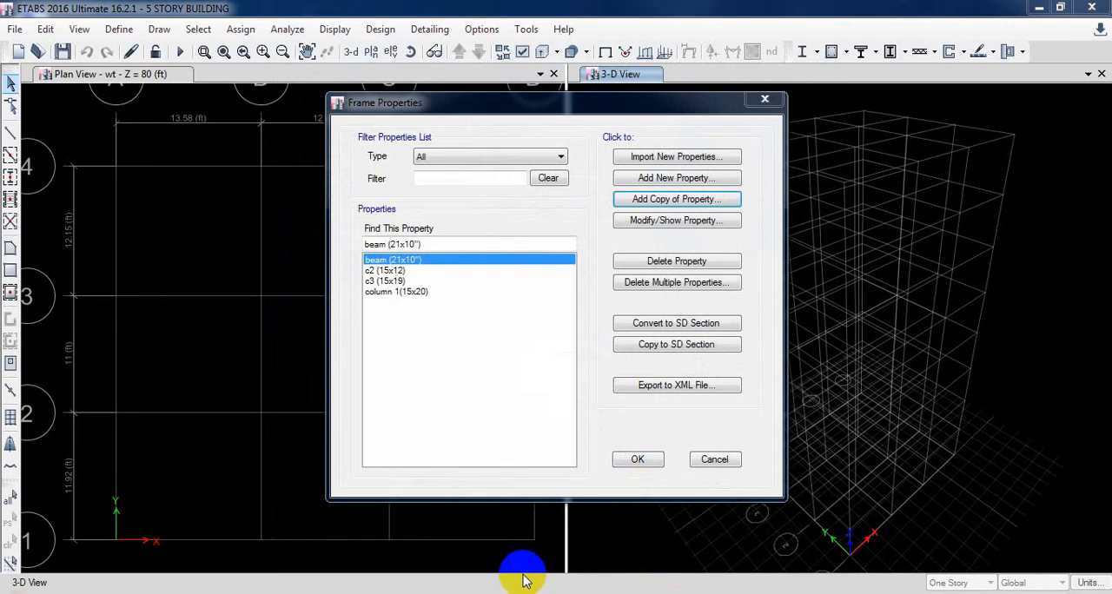
click(688, 205)
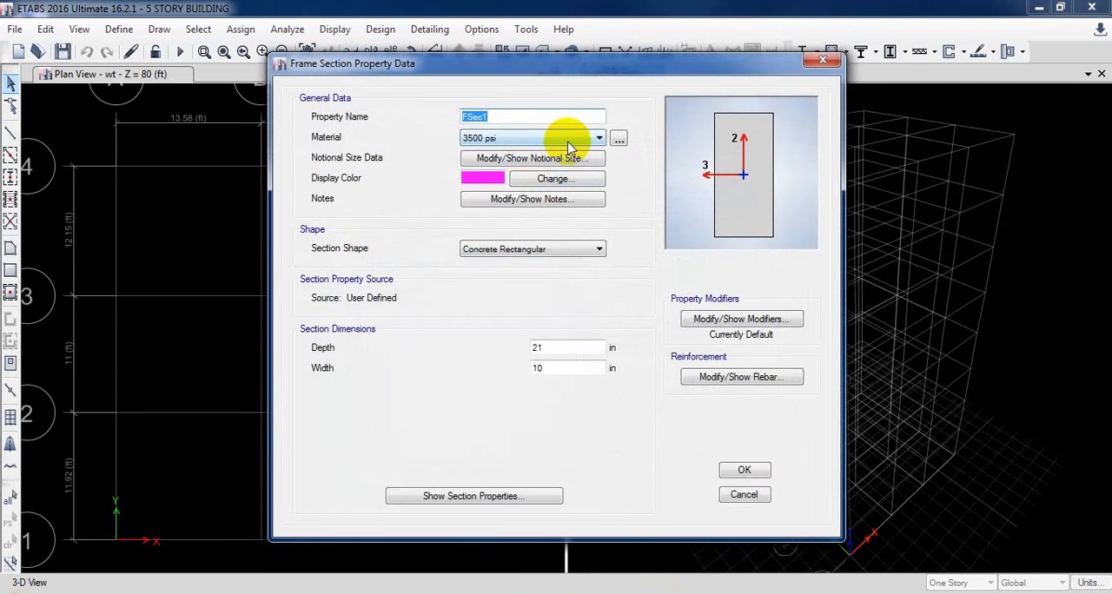
text(g.BE)
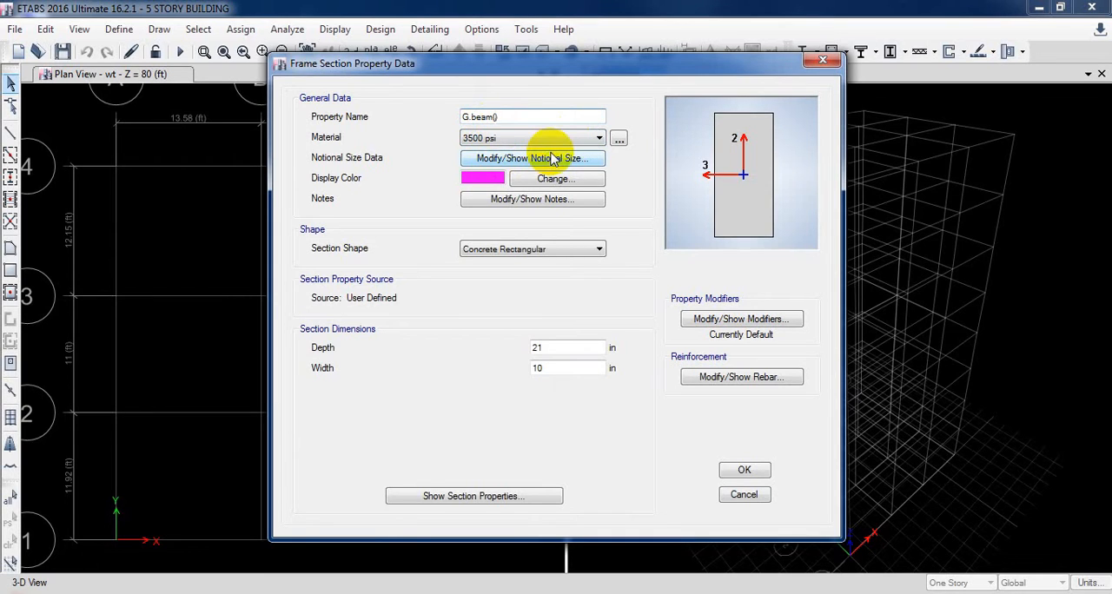
text(21x12")
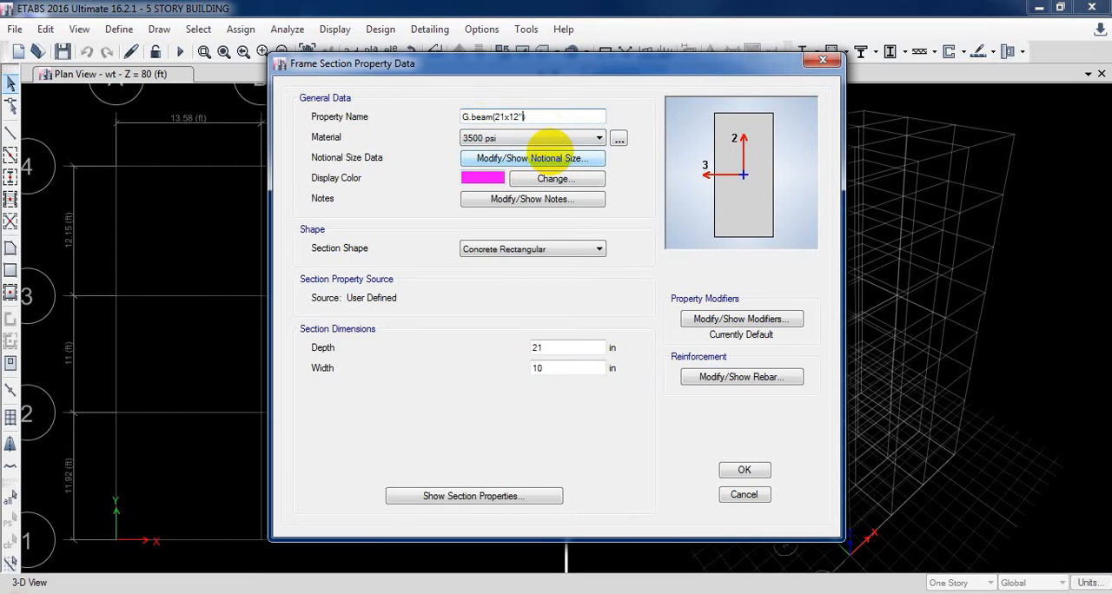
Set the width of the G.beam section to 12 in
click(581, 369)
key(BackSpace)
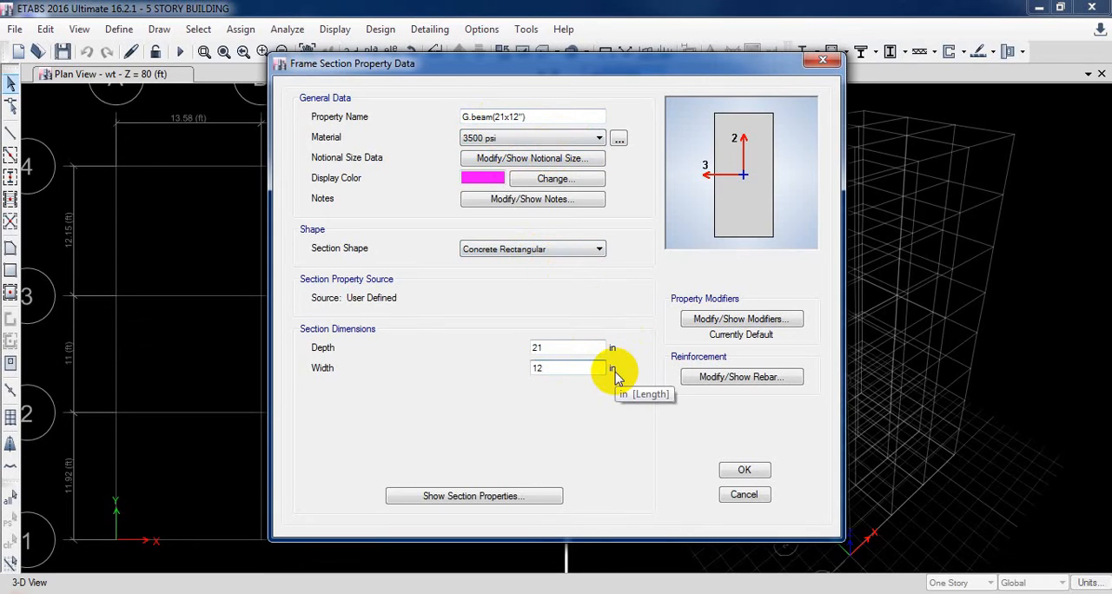
text(2)
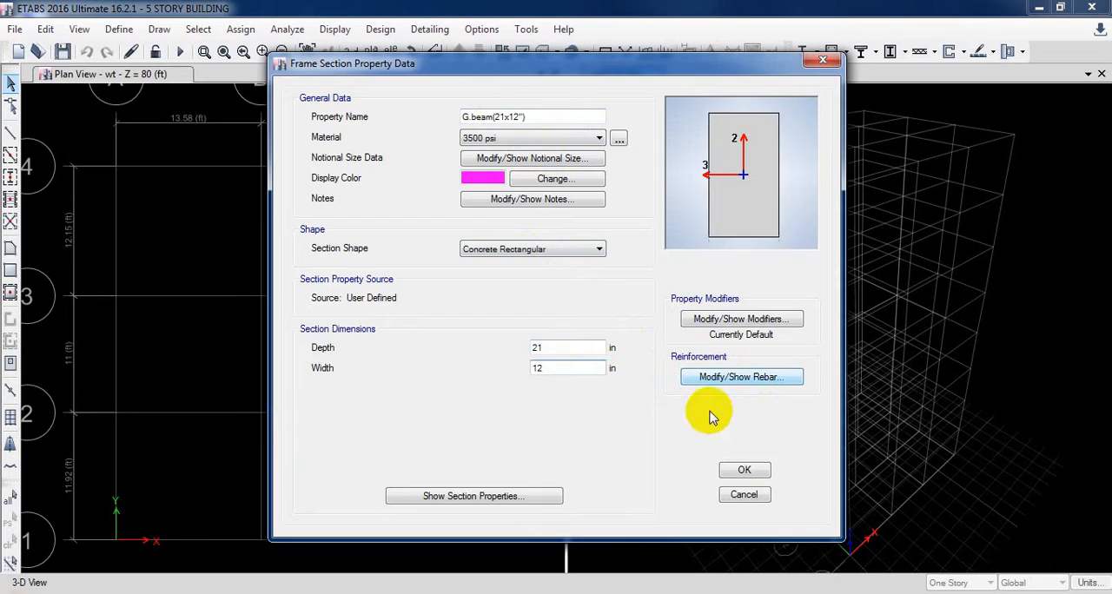
Set the G.beam section's top and bottom rebar cover to 3.38 in and save the section
click(695, 377)
click(447, 211)
double_click(430, 186)
text(3.)
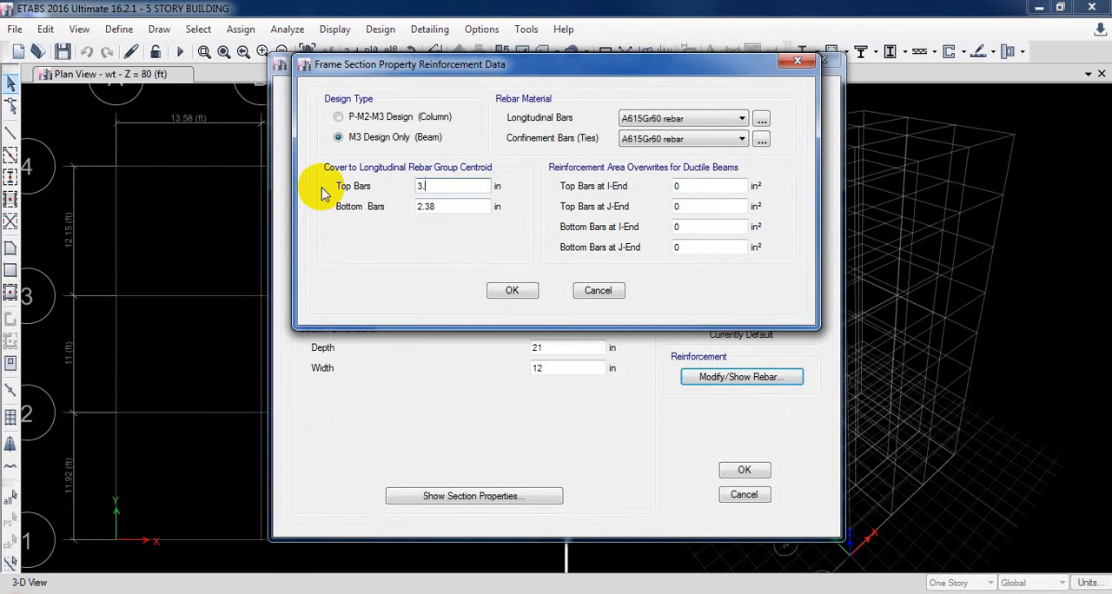
text(38)
click(513, 291)
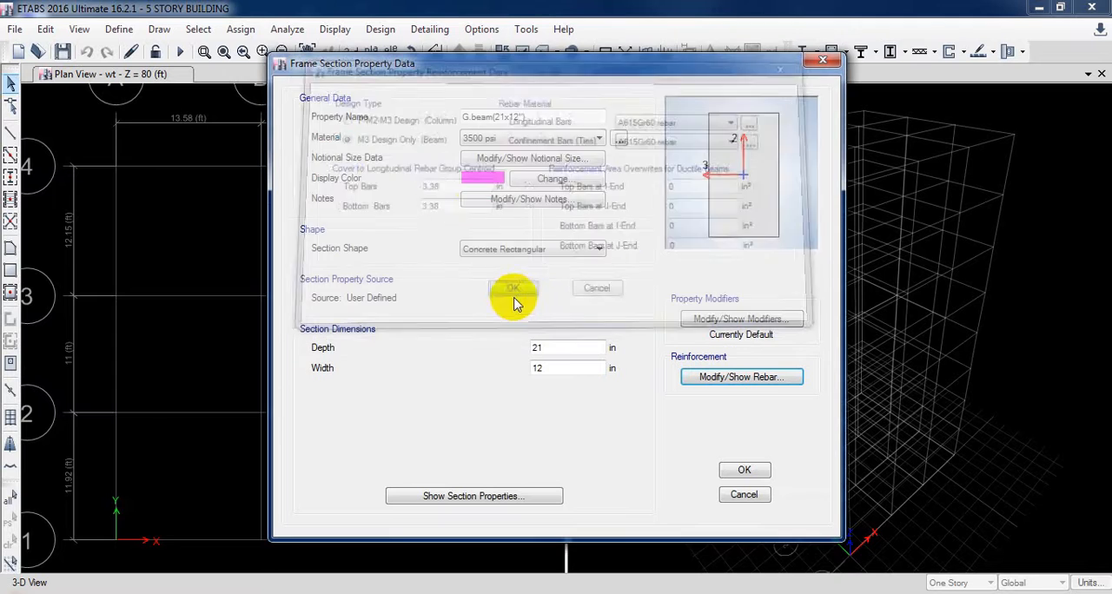
click(736, 472)
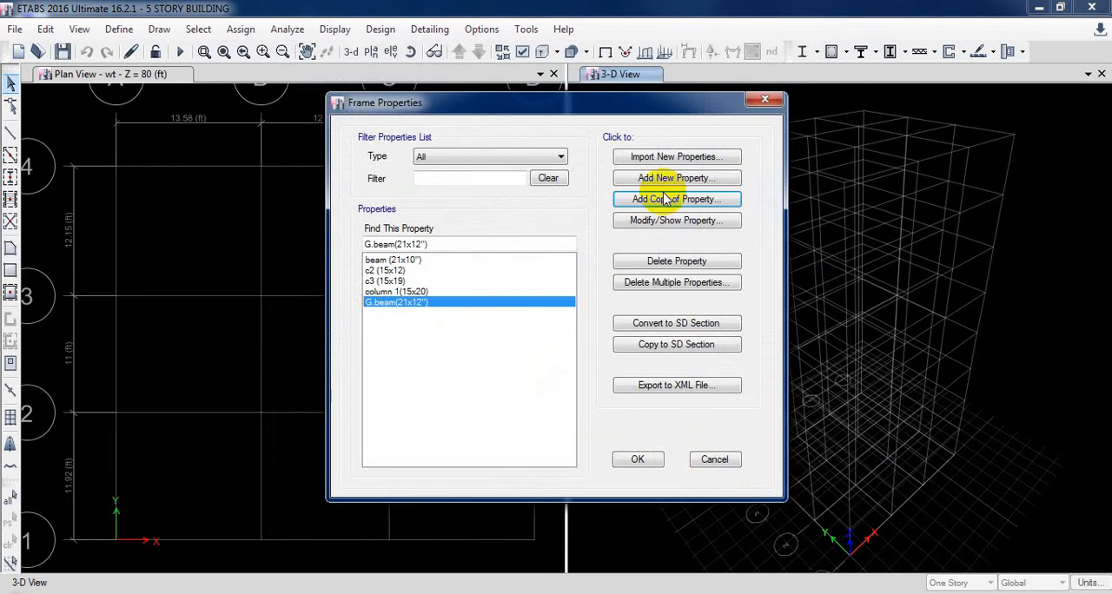
Add a copy of the G.beam property named WT beam (10x21") and assign it the 3000 psi material
click(664, 199)
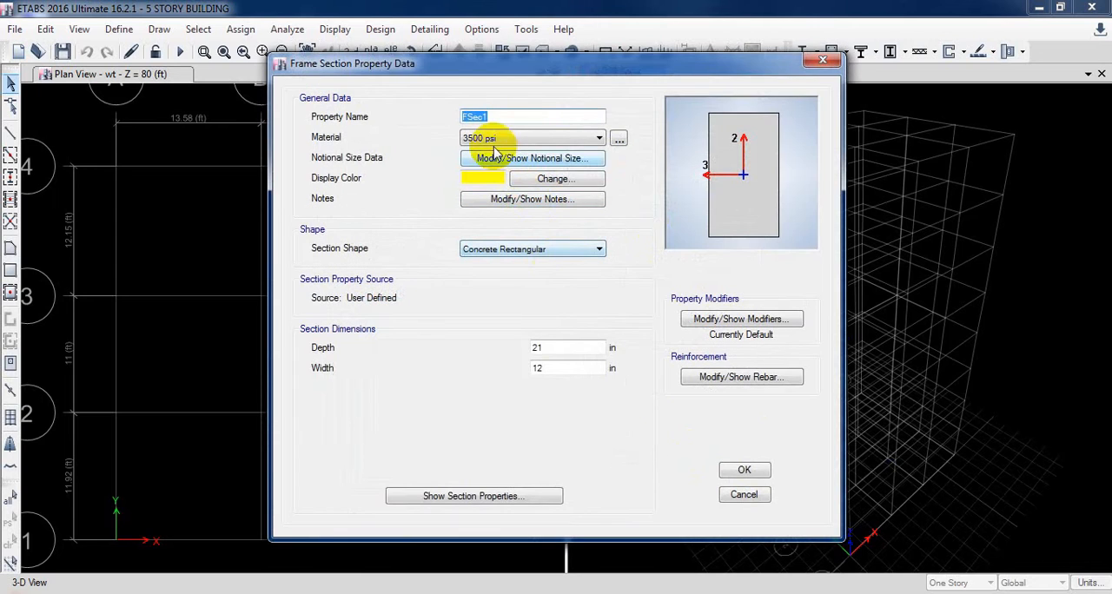
text(WT beam (10)
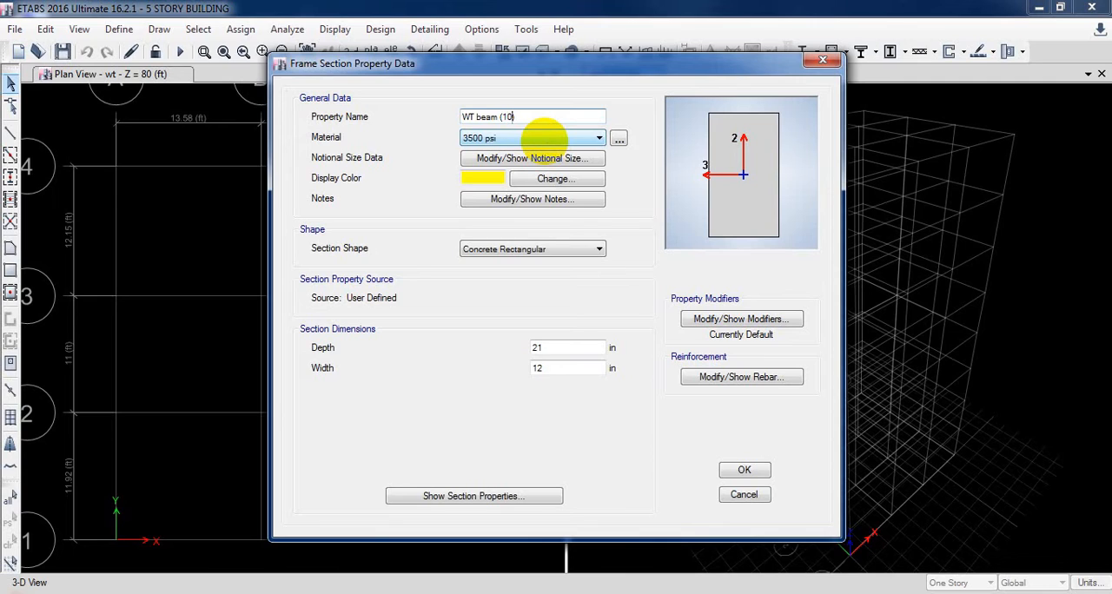
text(1)
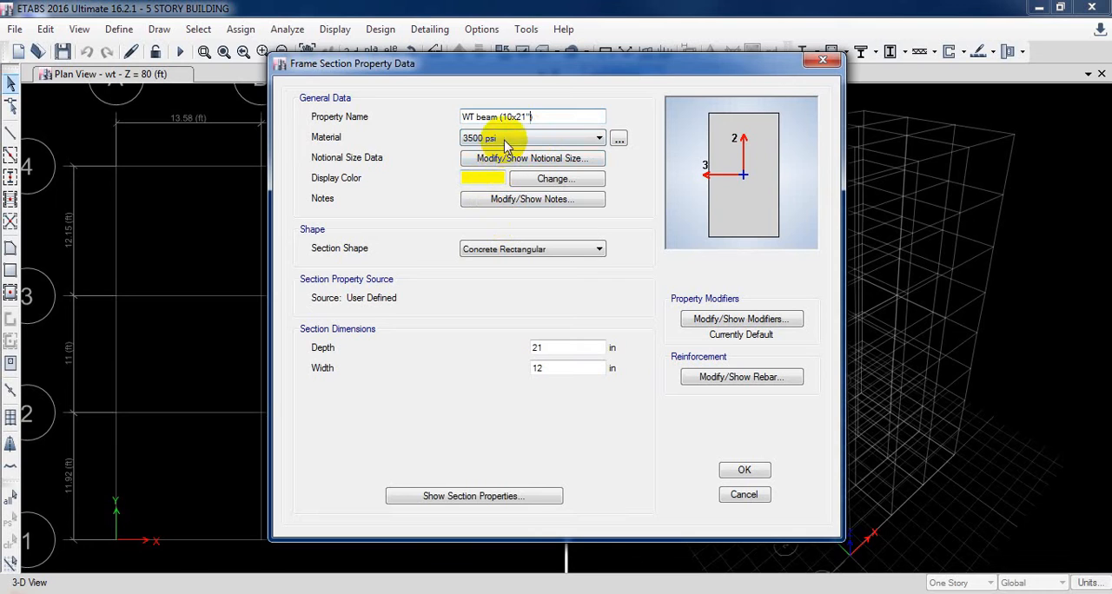
click(504, 140)
click(492, 195)
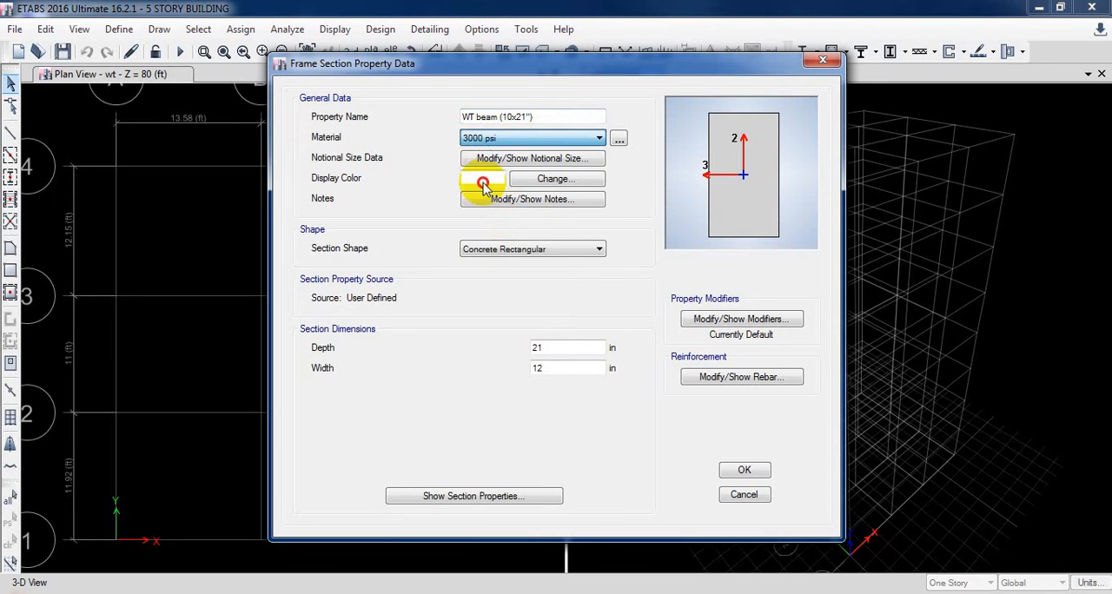
Give the WT beam section a bright yellow-green display colour and a width of 10 in
click(483, 182)
click(432, 174)
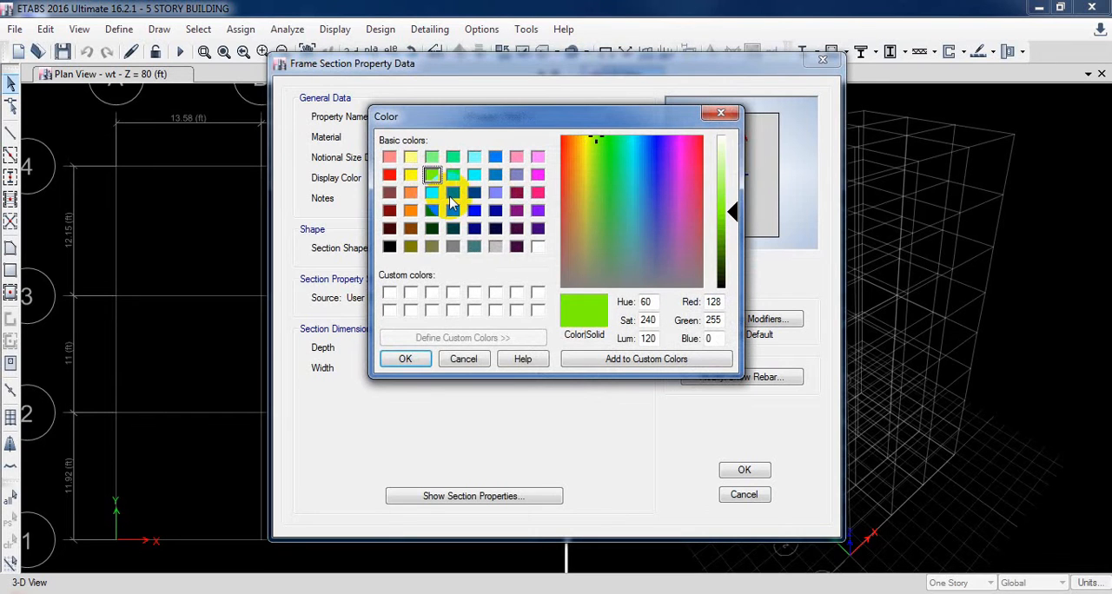
click(407, 359)
double_click(569, 367)
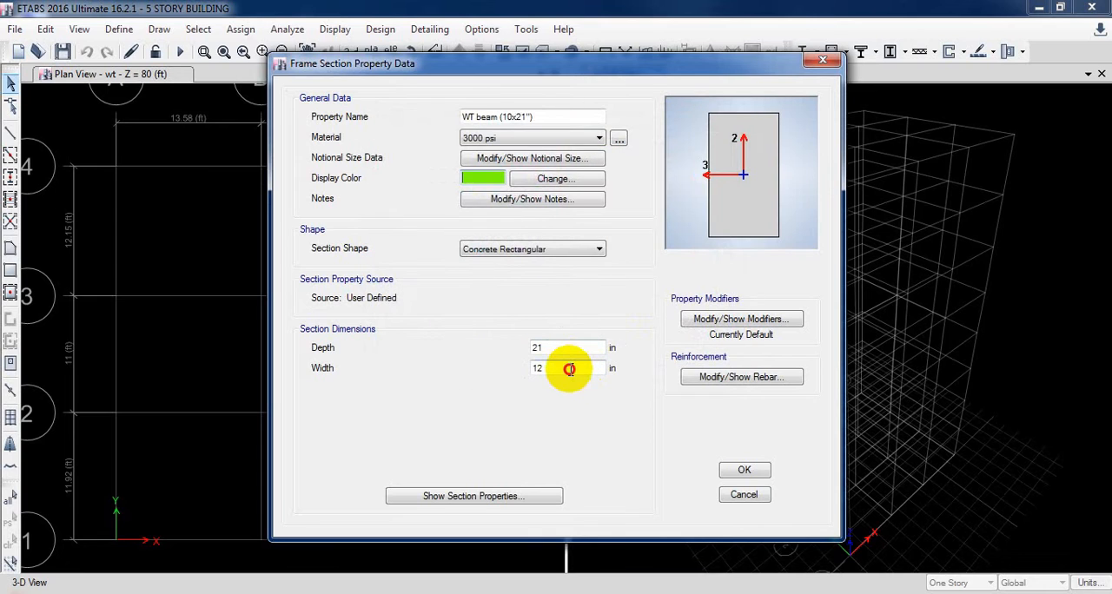
text(10)
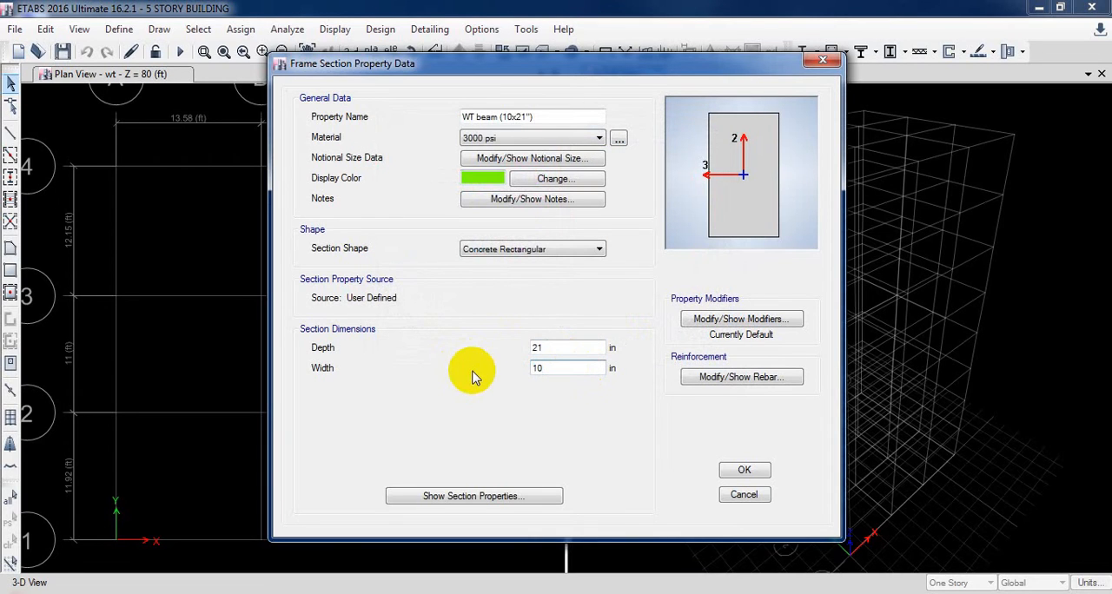
Set the WT beam section's bottom bar cover to 2.38 in and save the section
click(743, 379)
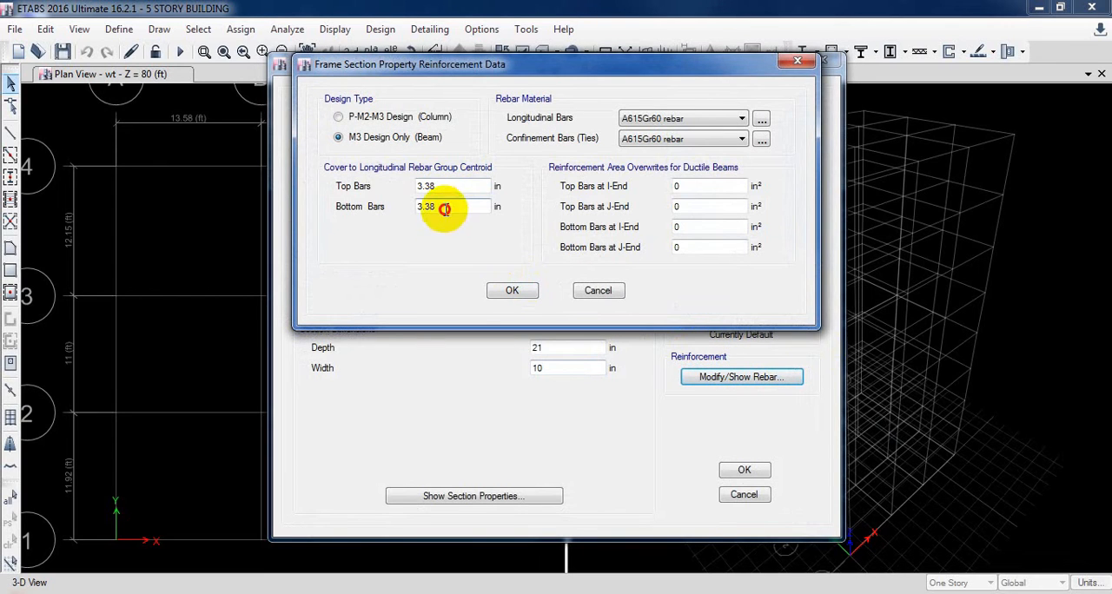
drag(446, 210, 373, 244)
text(2.38)
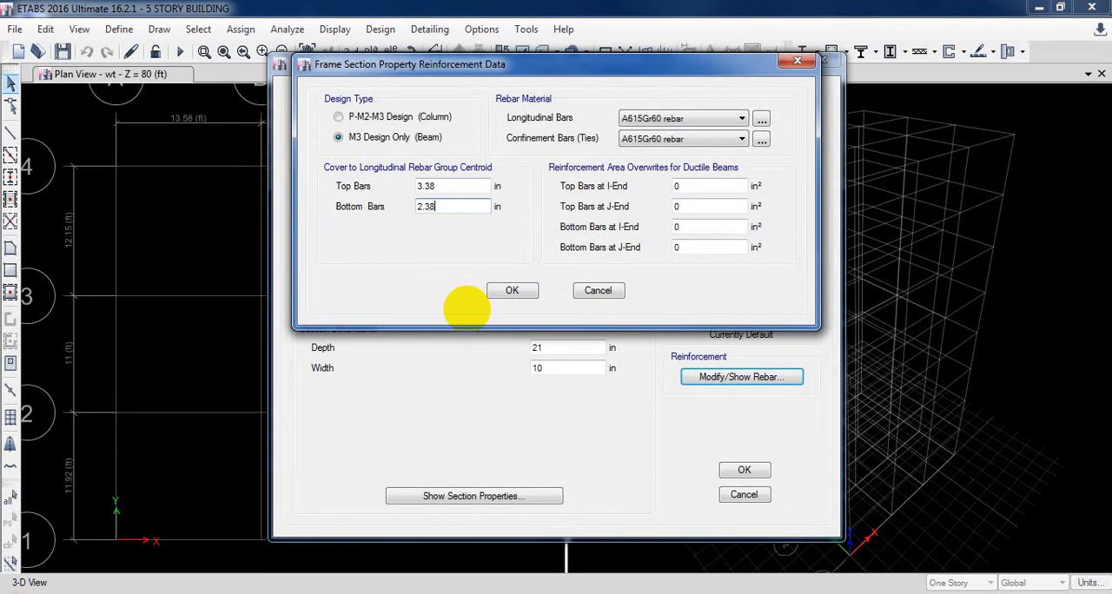
click(513, 293)
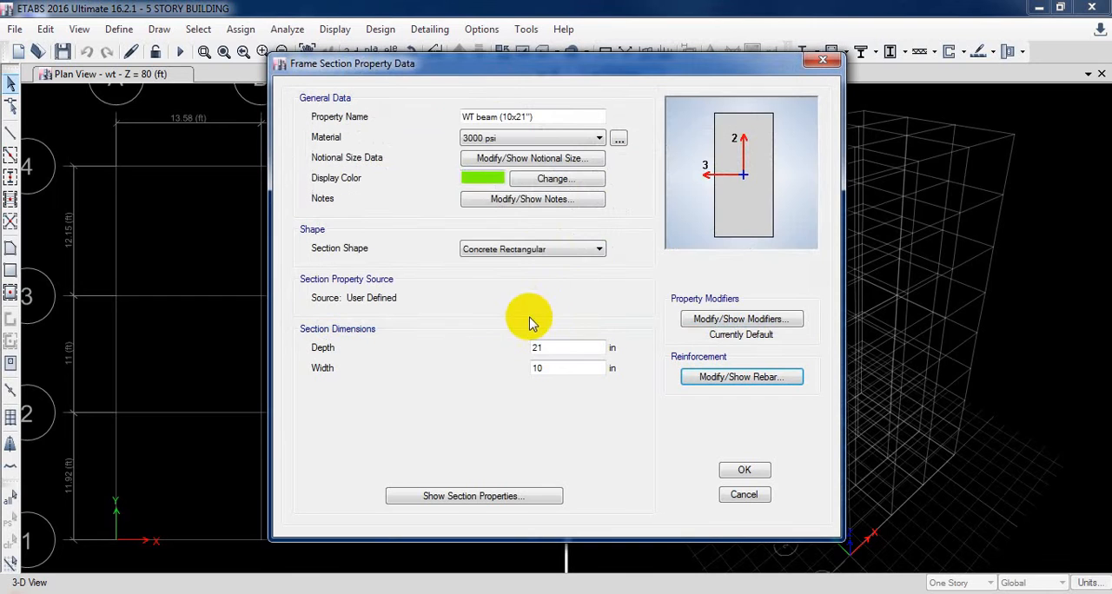
click(735, 473)
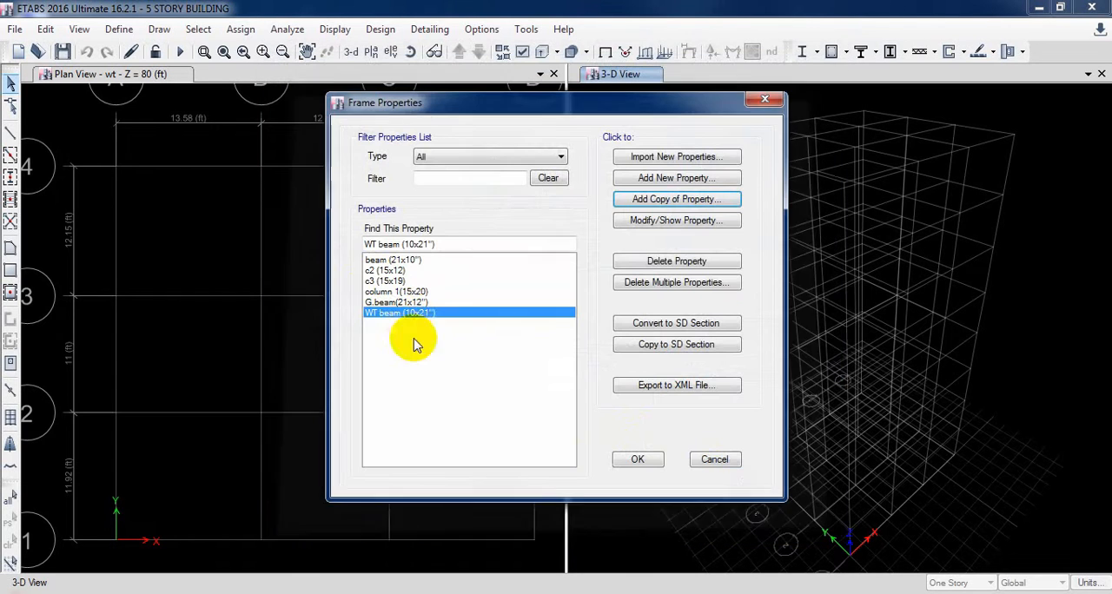
Change the material of the G.beam(21x12") section to 3000 psi
click(427, 303)
double_click(426, 303)
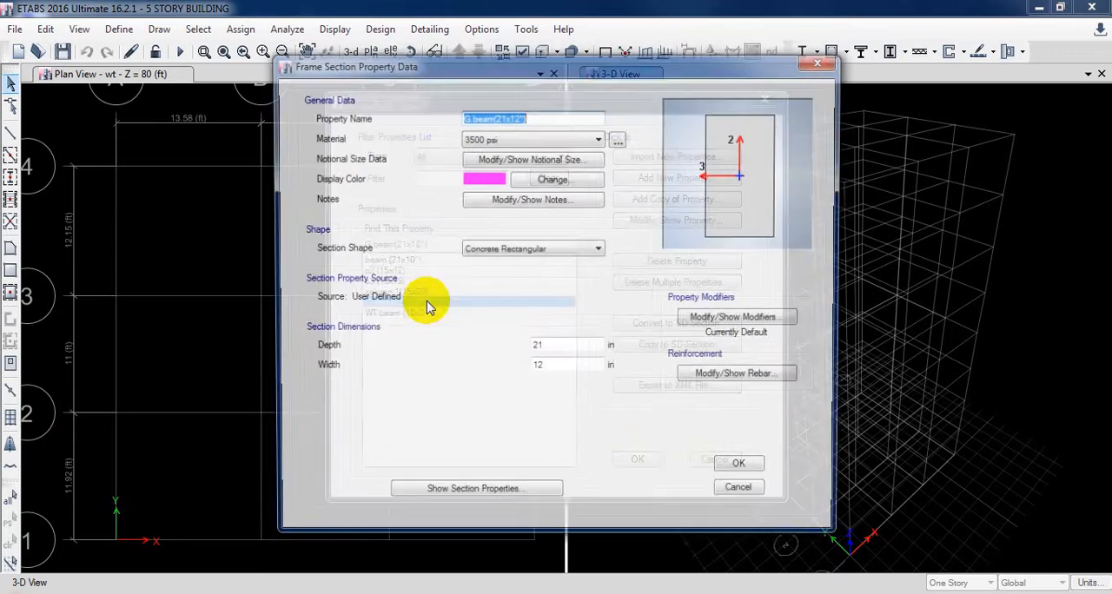
click(513, 139)
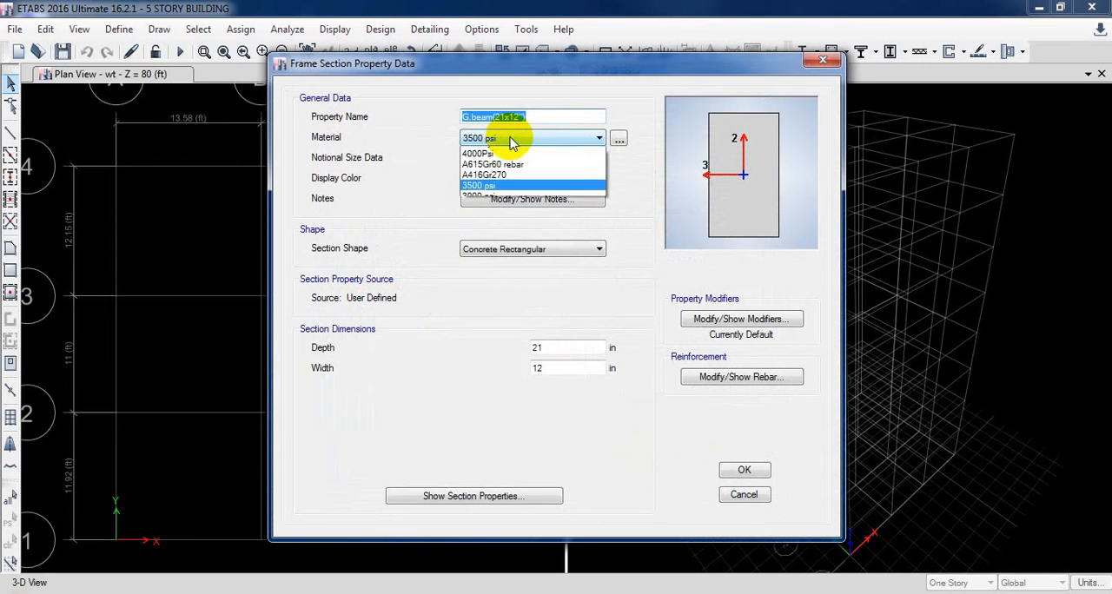
click(493, 205)
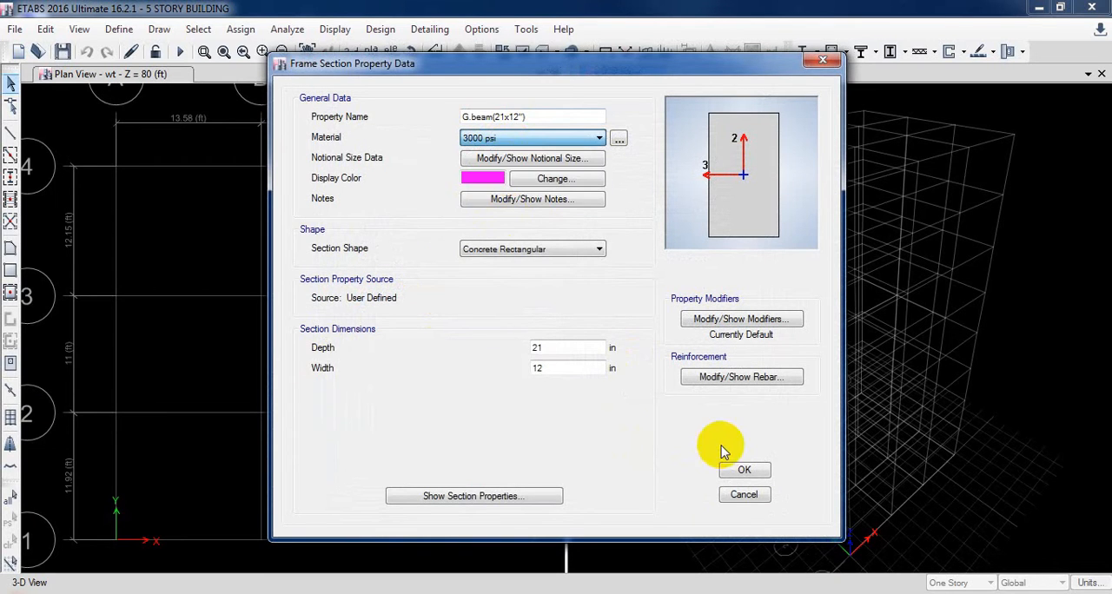
click(743, 470)
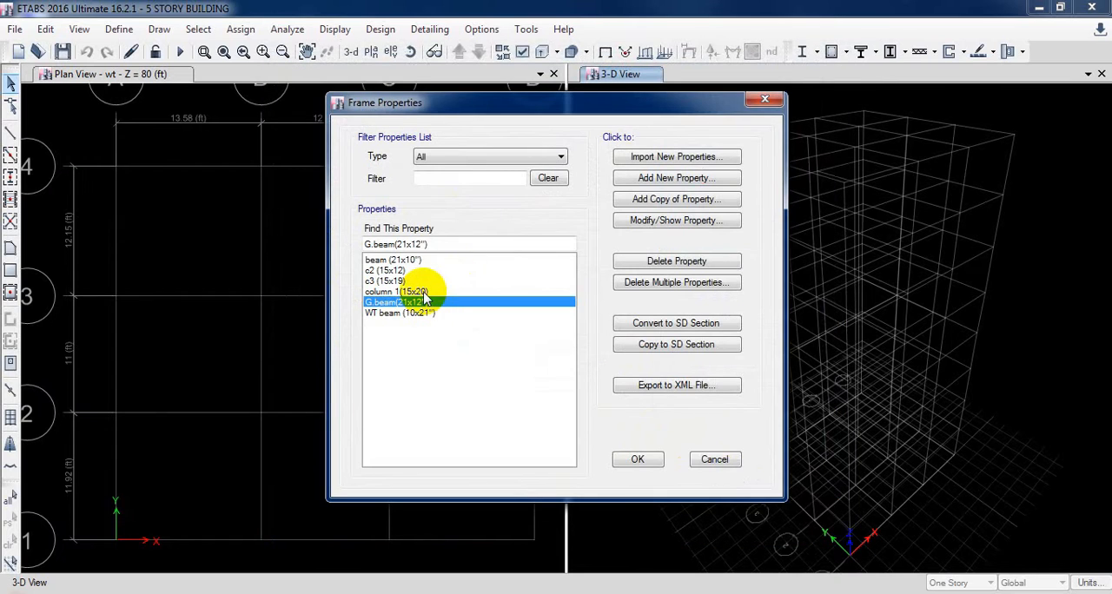
Change the material of the beam (21x10") section to 3000 psi and save the frame properties
click(415, 264)
double_click(416, 264)
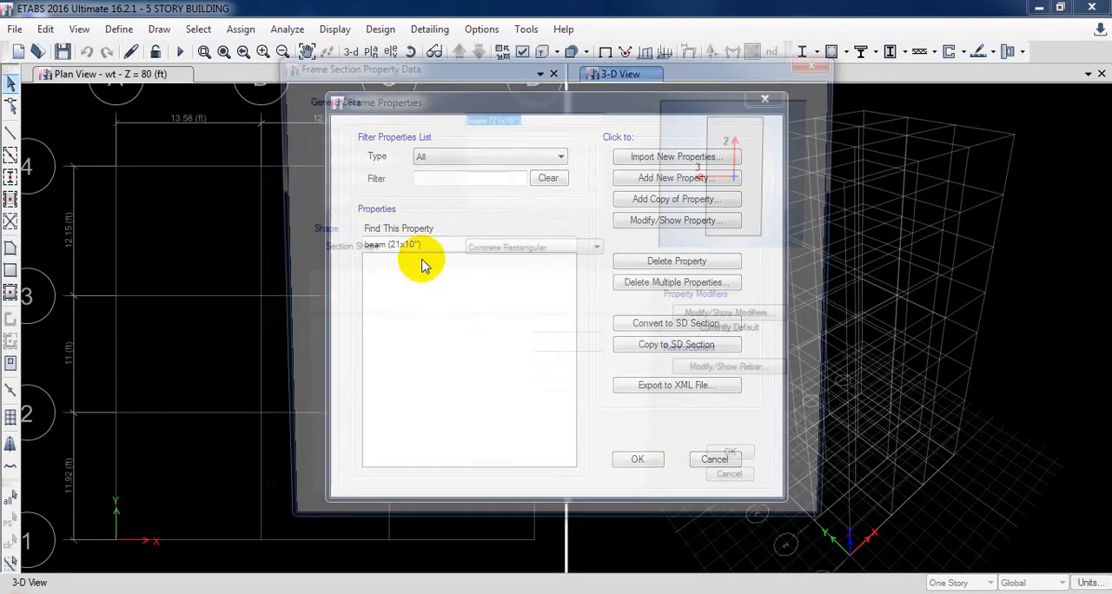
click(554, 139)
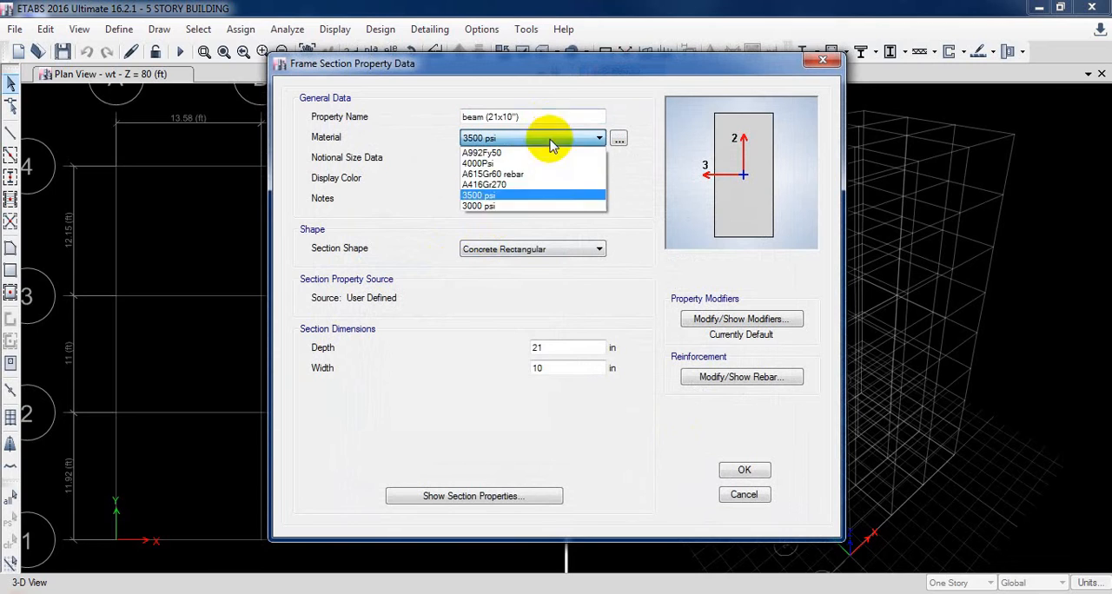
click(528, 215)
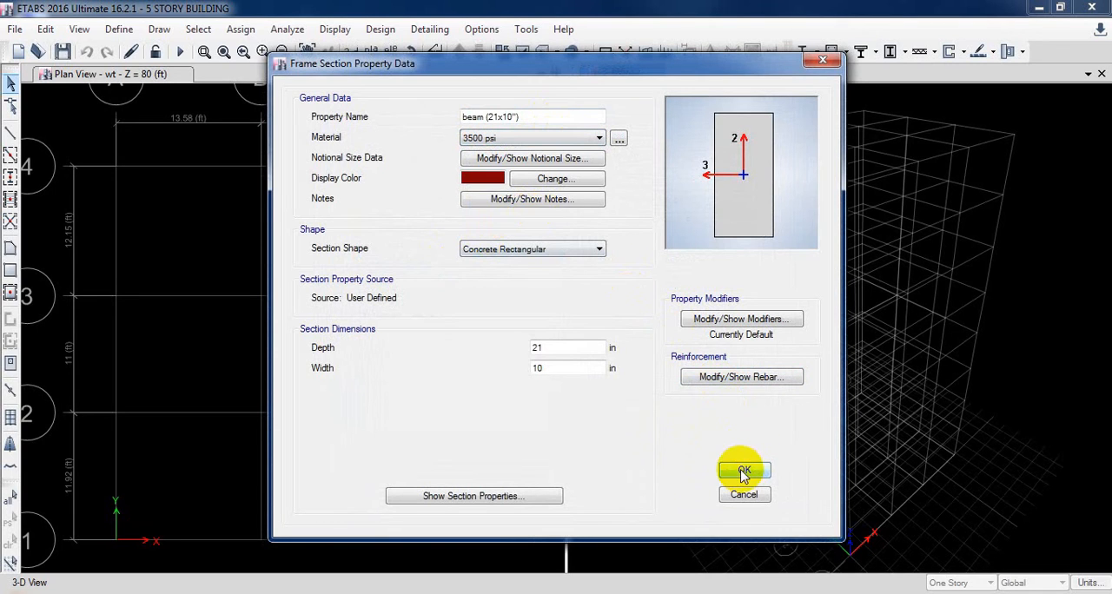
click(487, 137)
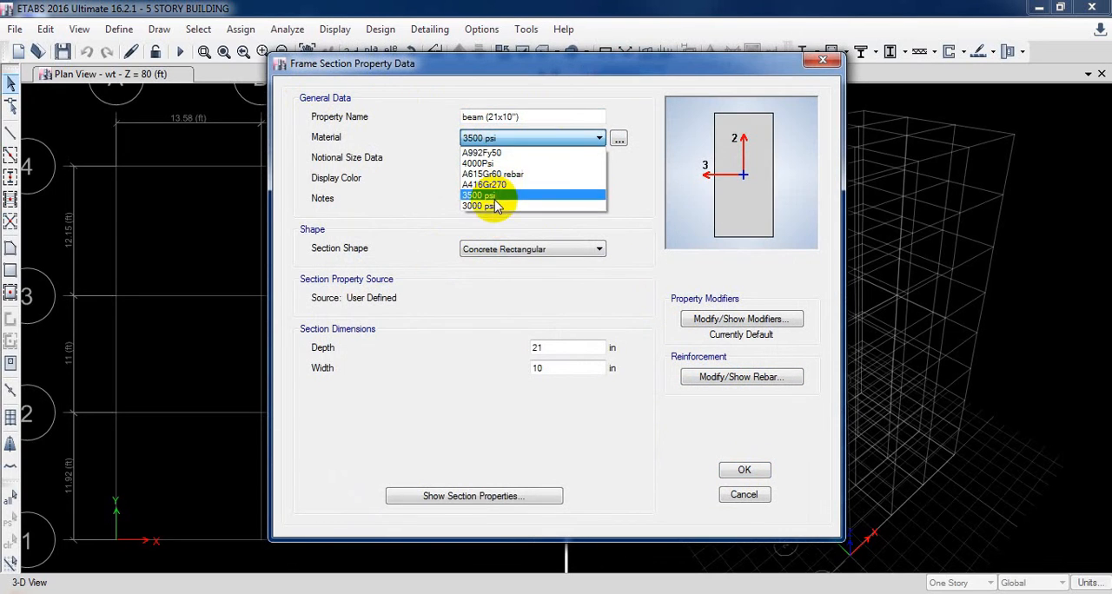
click(479, 206)
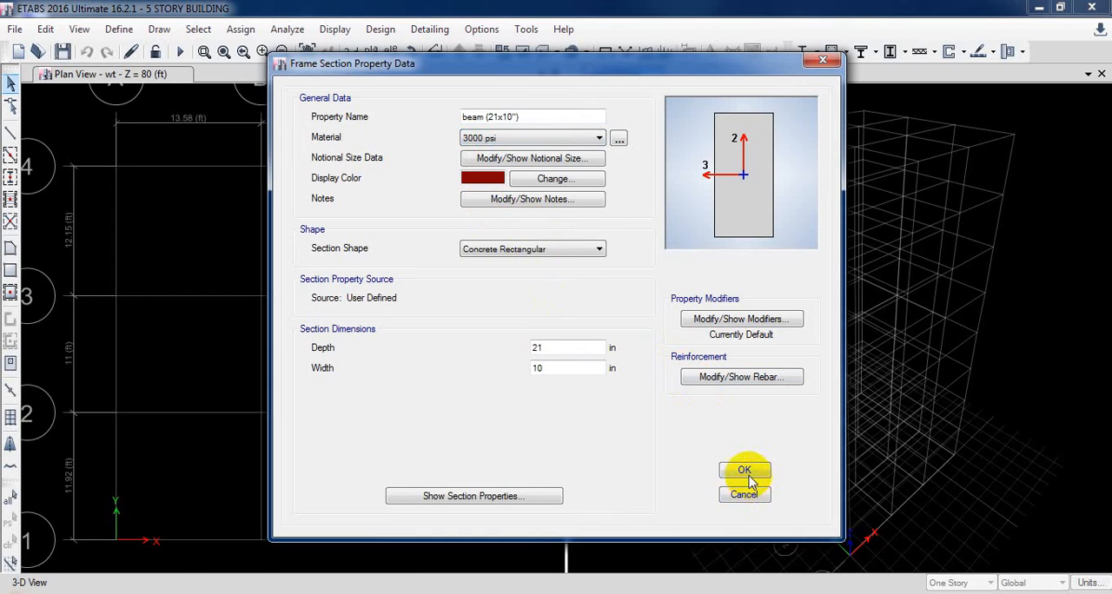
click(739, 469)
click(638, 460)
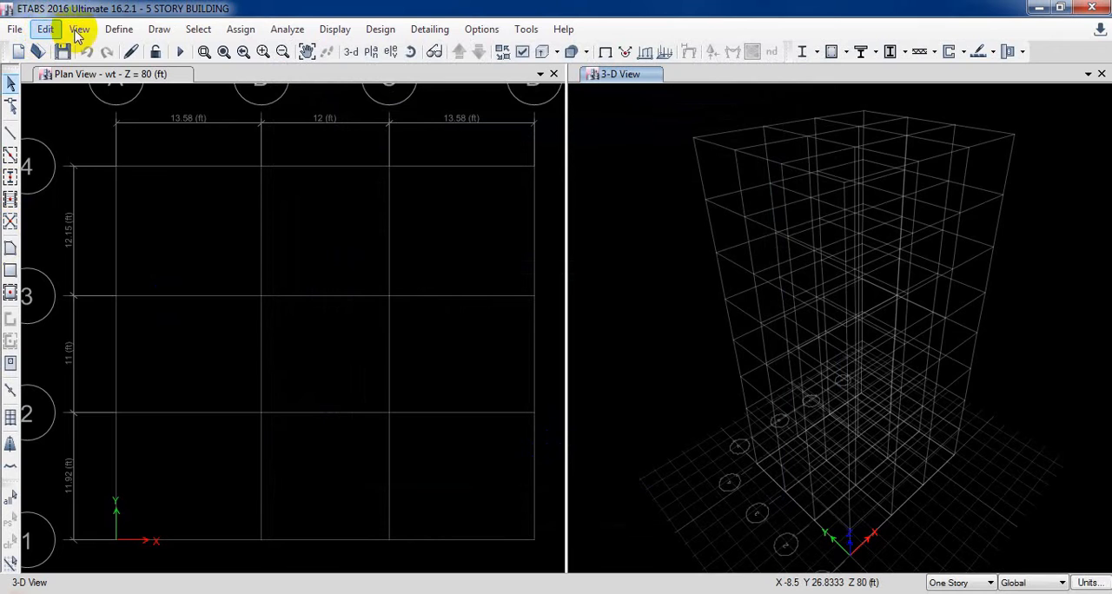
click(117, 30)
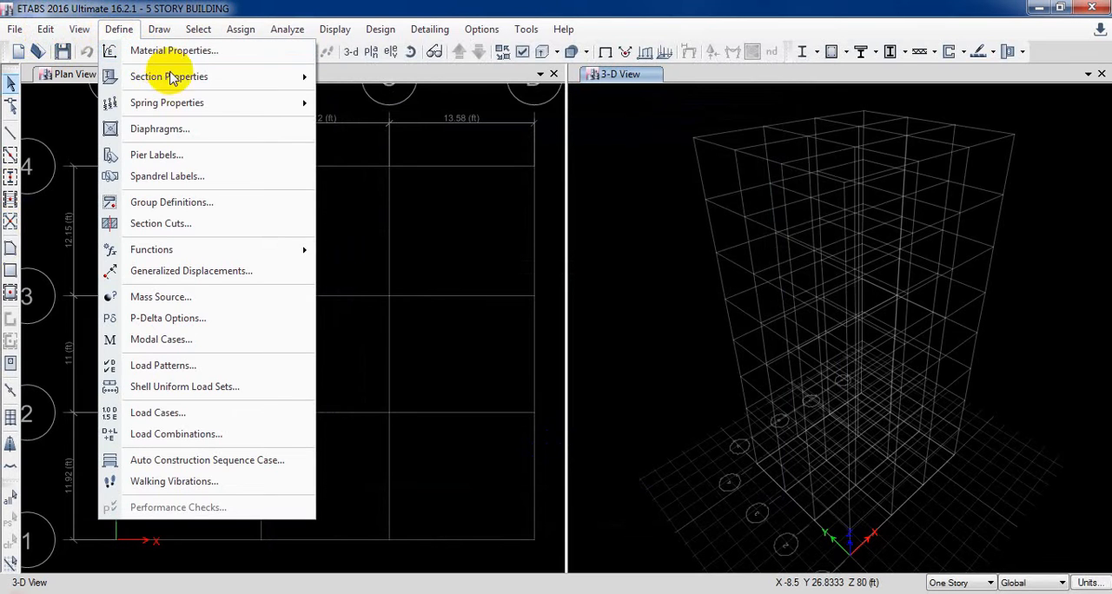
mouse_move(218, 80)
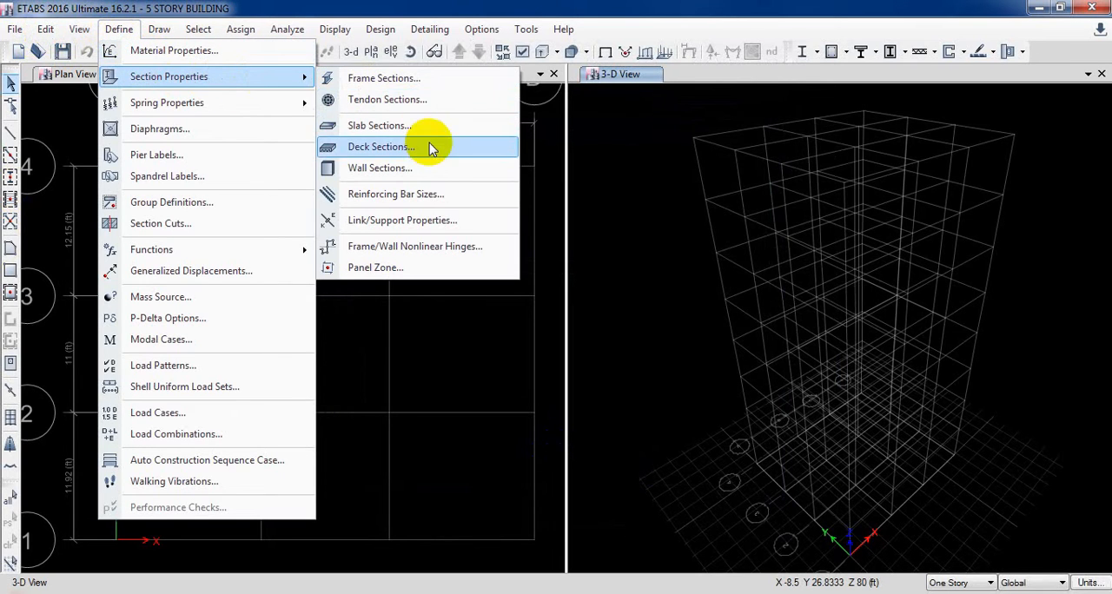
click(154, 34)
click(153, 38)
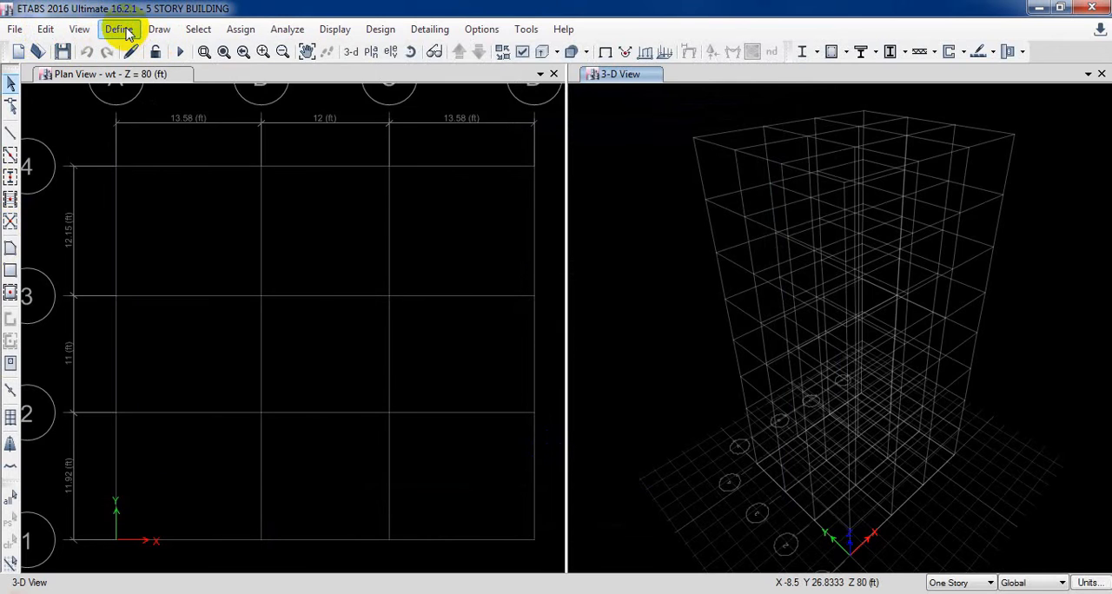
Add a copy of the Plank1 slab property named Slab roof 5" and assign it the 3000 psi material
click(122, 30)
mouse_move(222, 77)
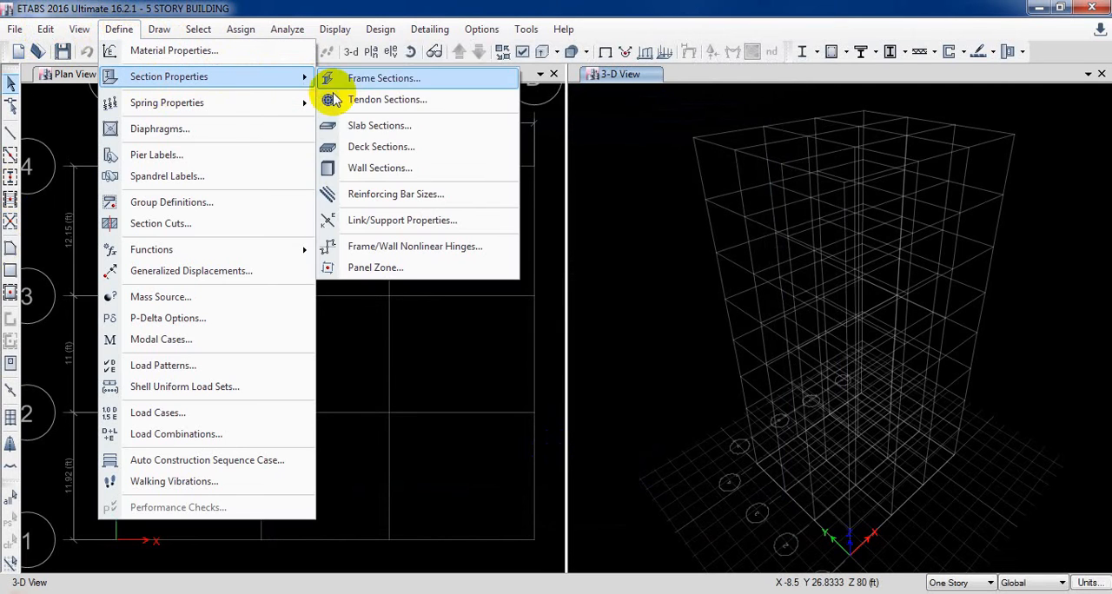
click(399, 126)
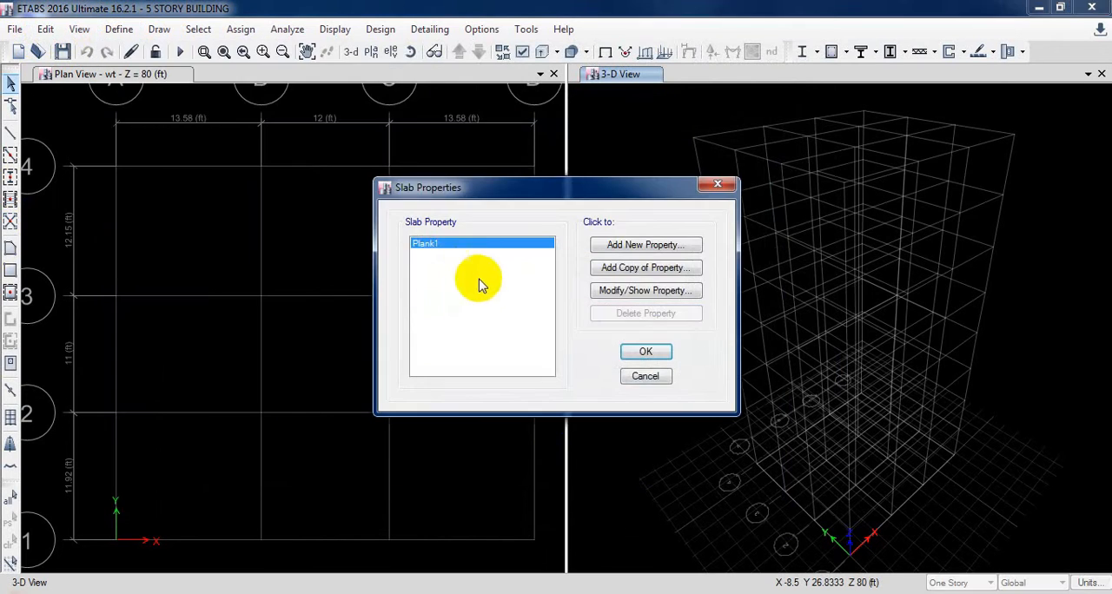
click(629, 271)
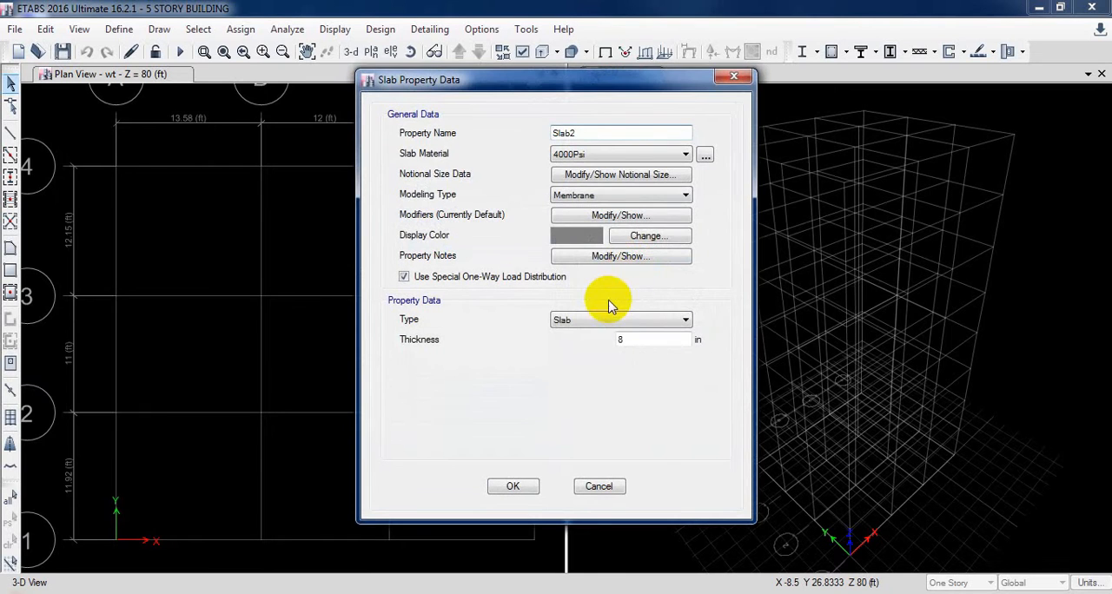
click(596, 136)
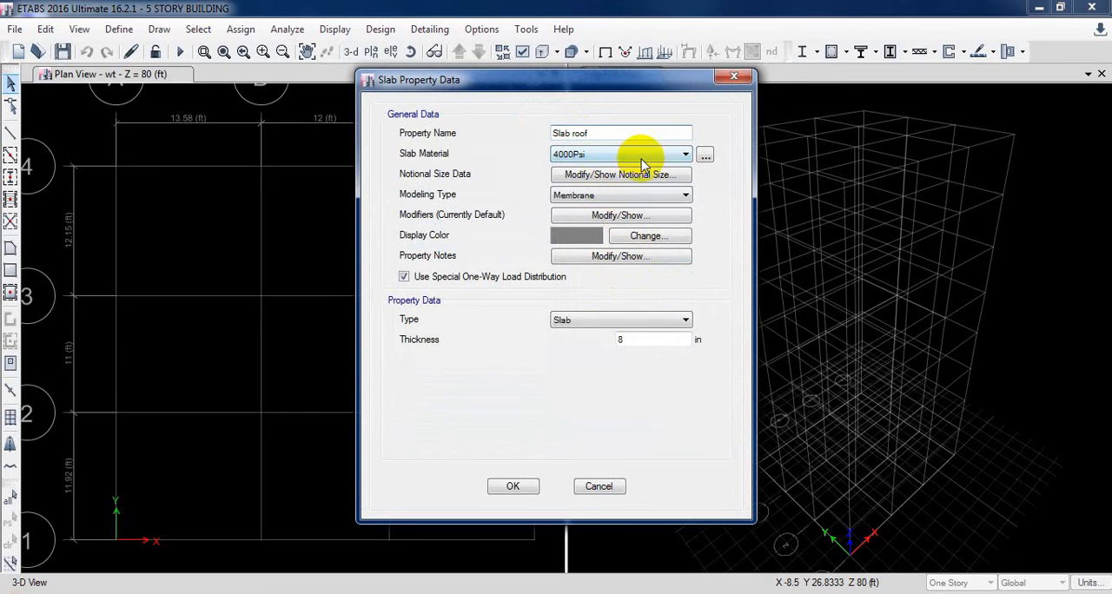
click(640, 154)
click(579, 224)
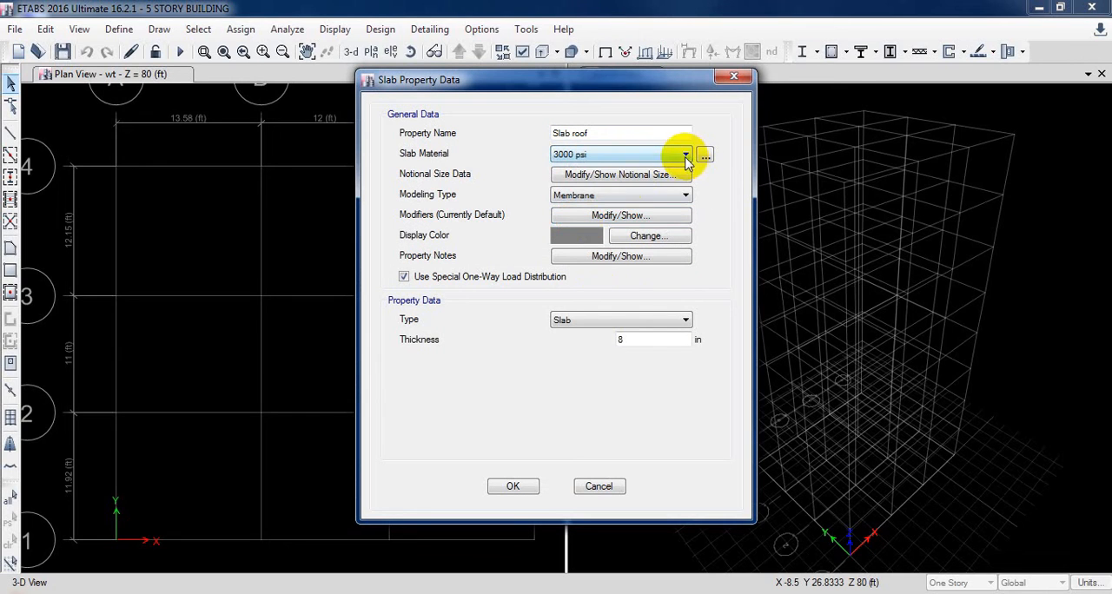
text(5)
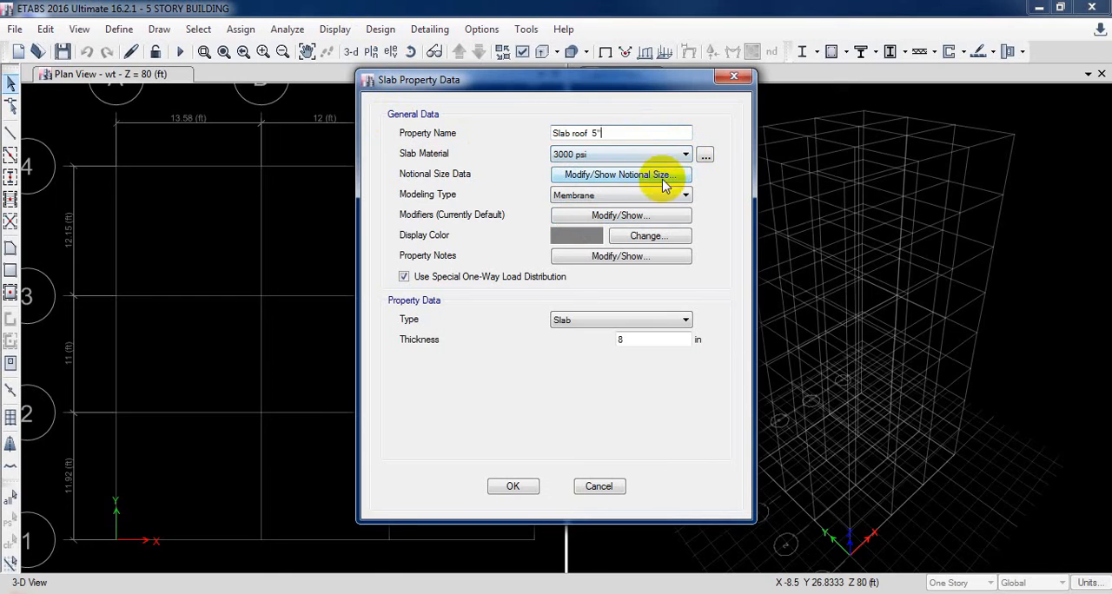
Set the roof slab's thickness to 5 in and its modeling type to Shell-Thin, saving the property
double_click(640, 341)
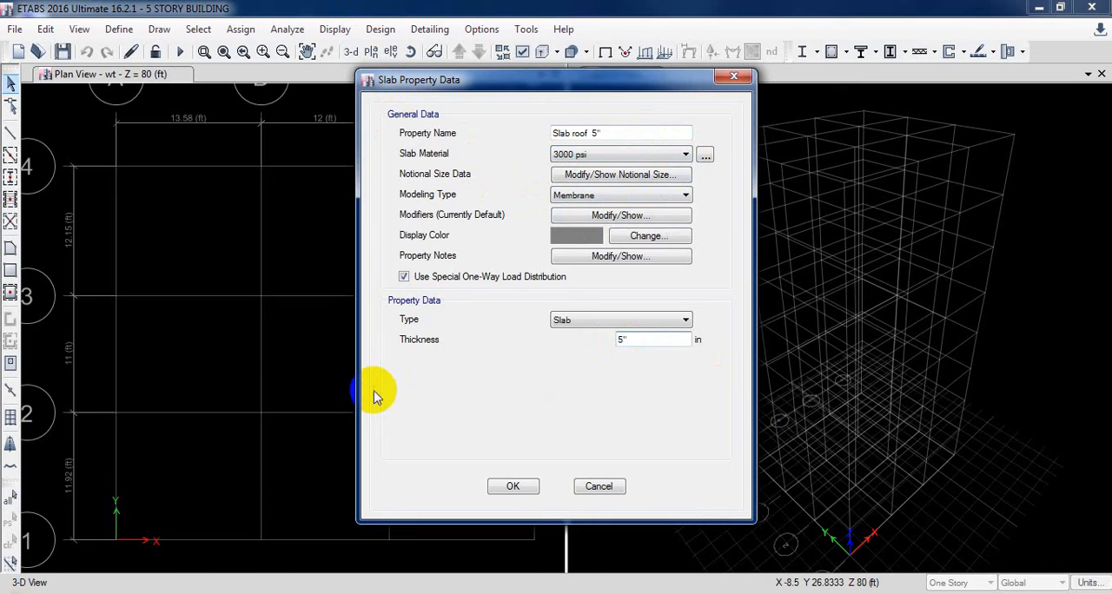
click(657, 198)
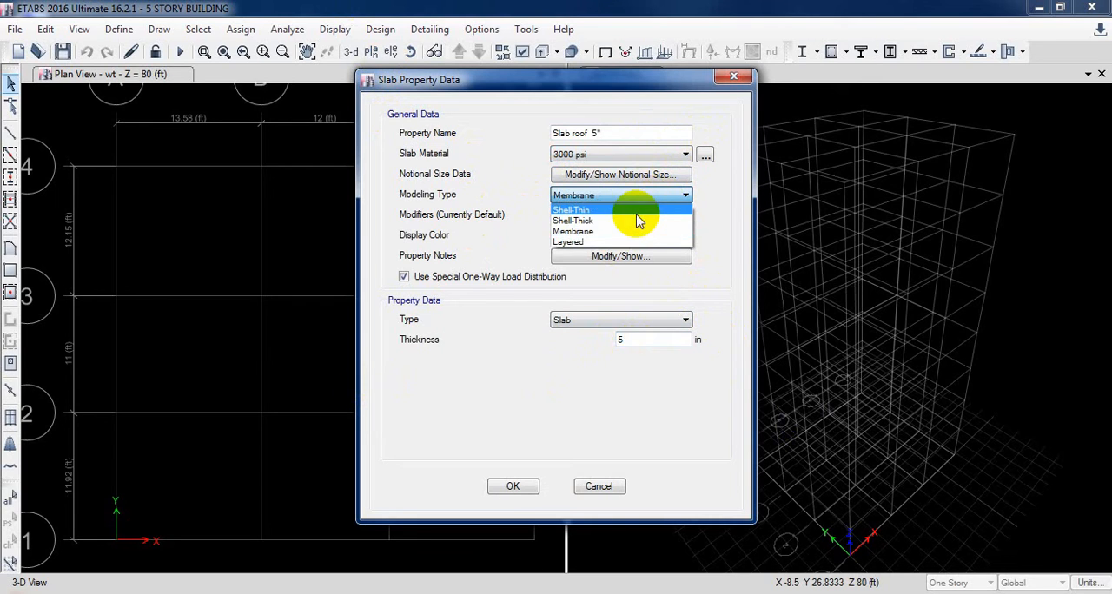
click(631, 213)
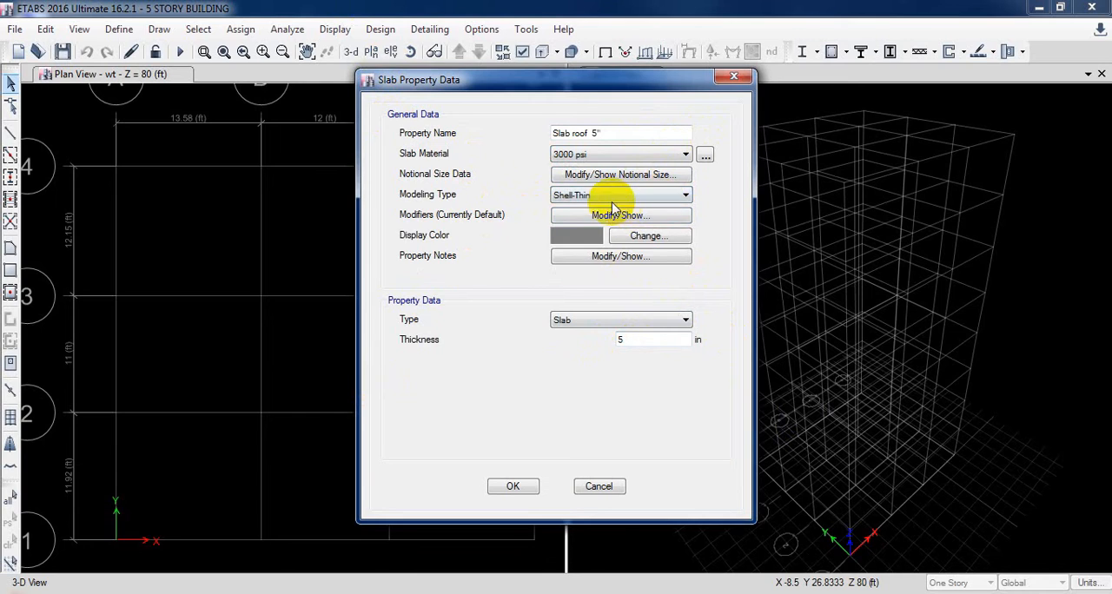
click(617, 196)
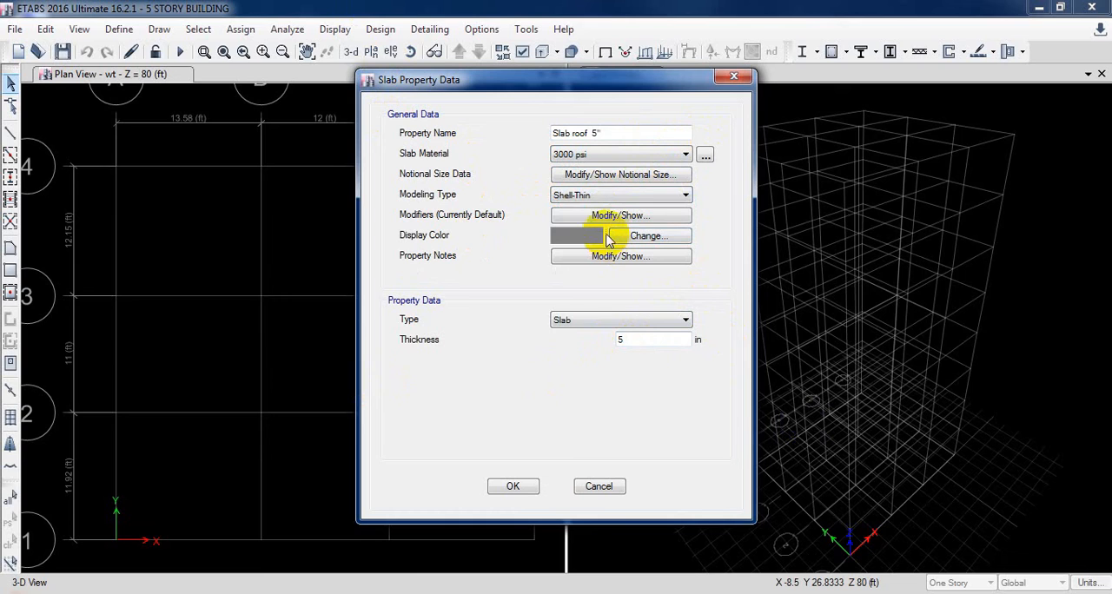
click(509, 489)
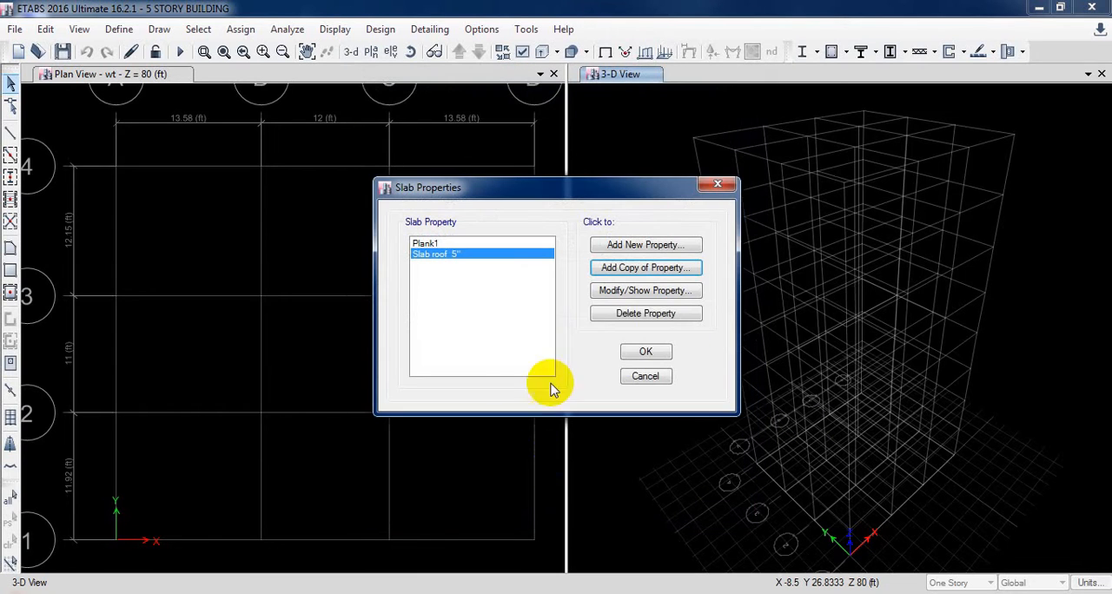
Add a copy of the roof slab property named Slab stair 7" with a purple display colour
click(627, 269)
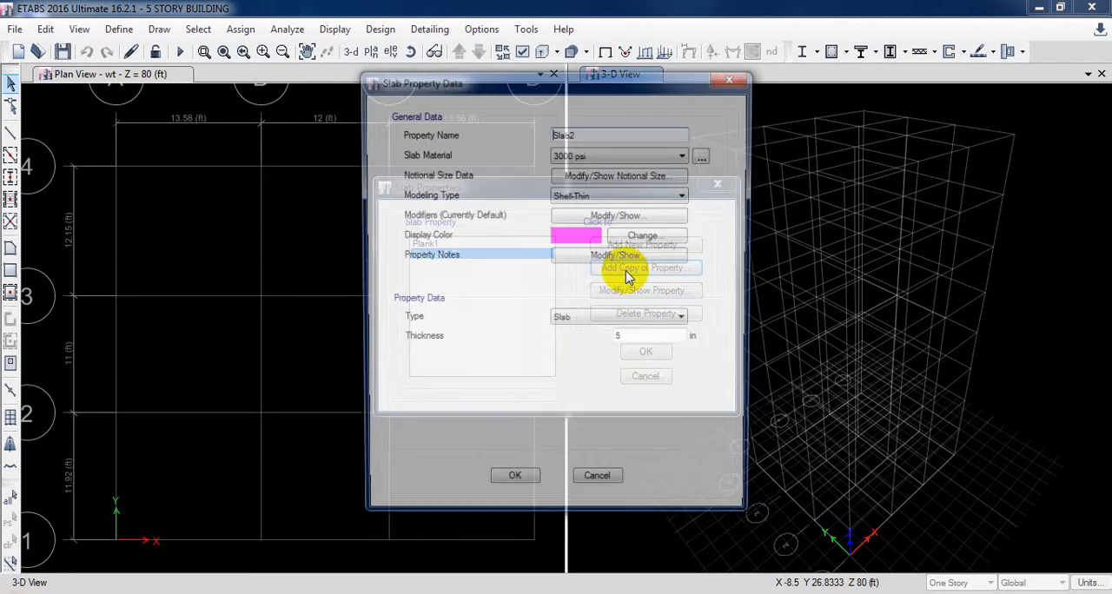
click(591, 136)
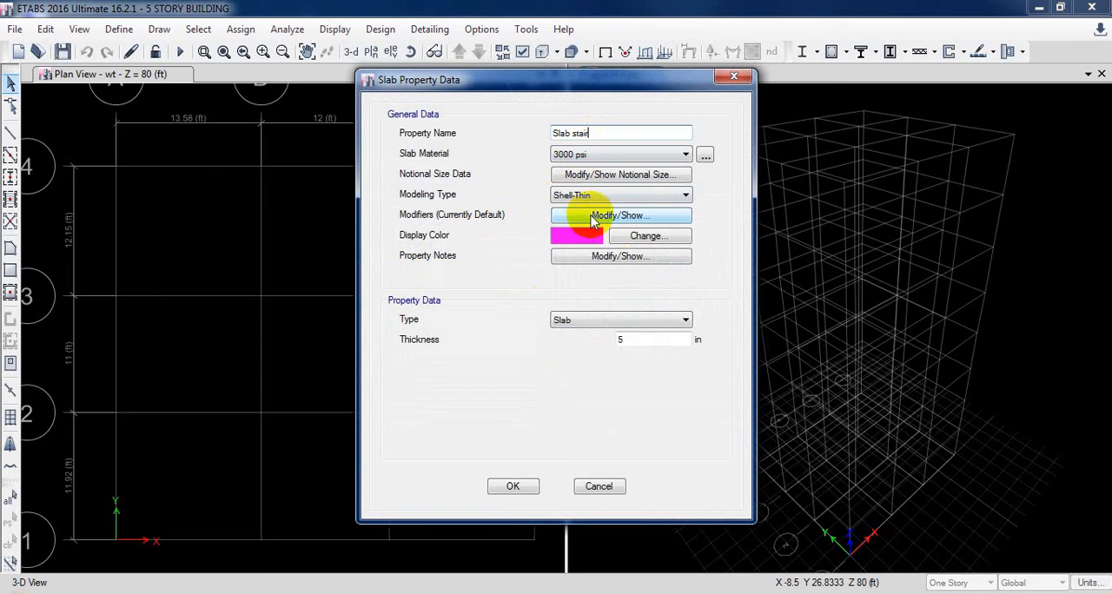
click(593, 246)
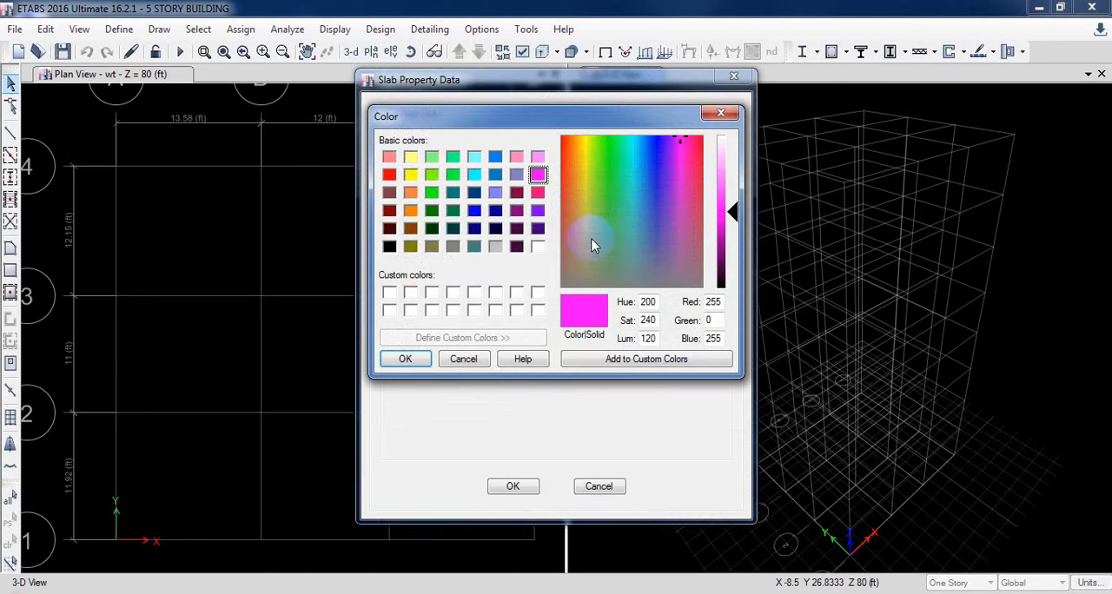
click(537, 211)
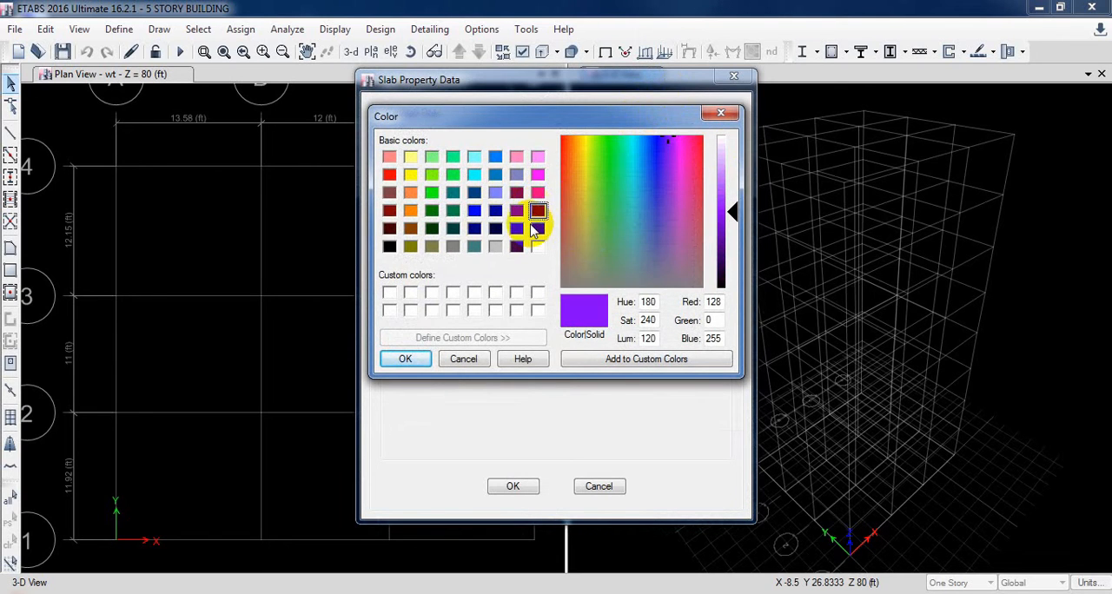
click(413, 357)
click(633, 339)
click(641, 156)
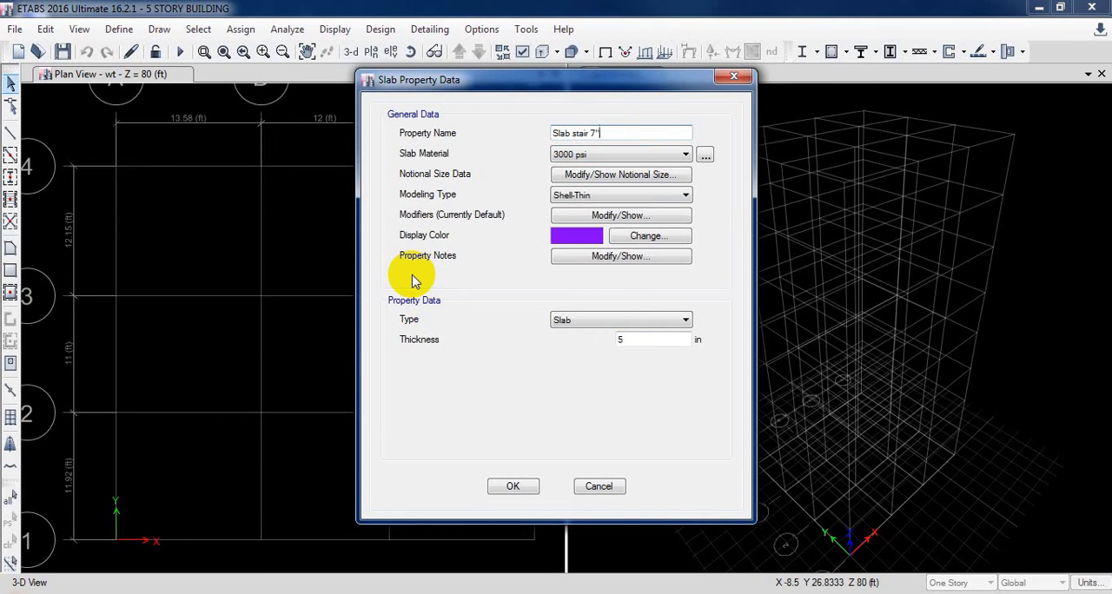
Set the stair slab's thickness to 7 in and save the property
click(671, 338)
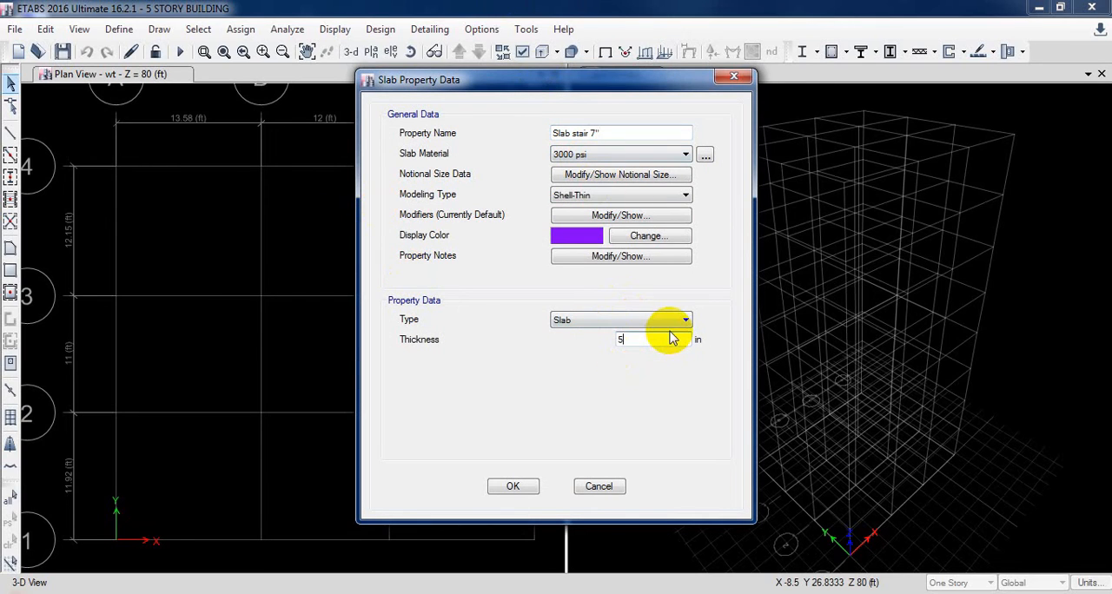
drag(671, 339, 610, 335)
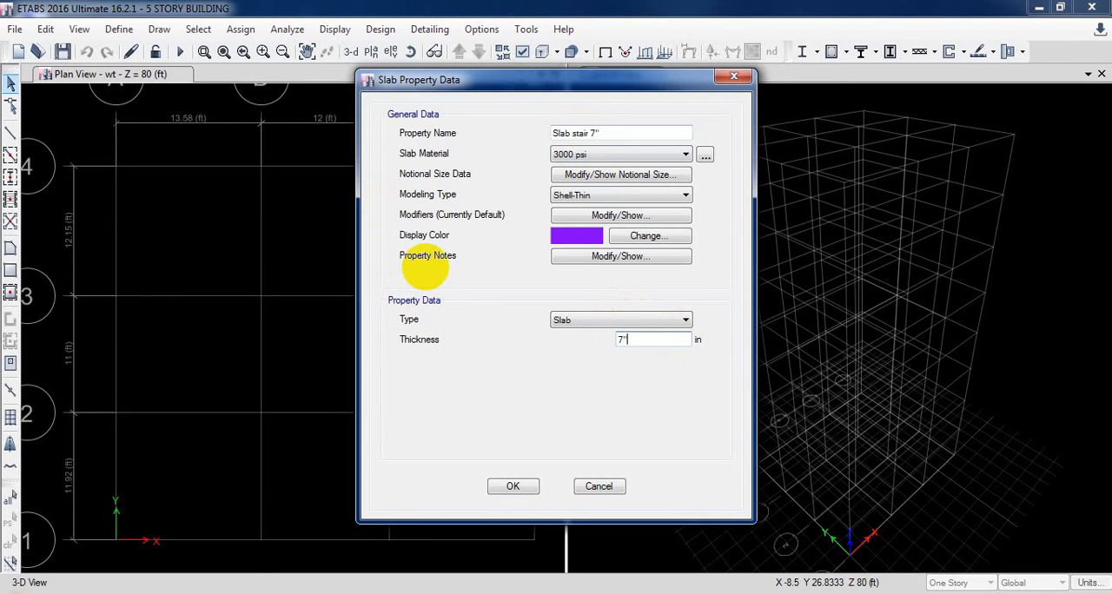
click(511, 486)
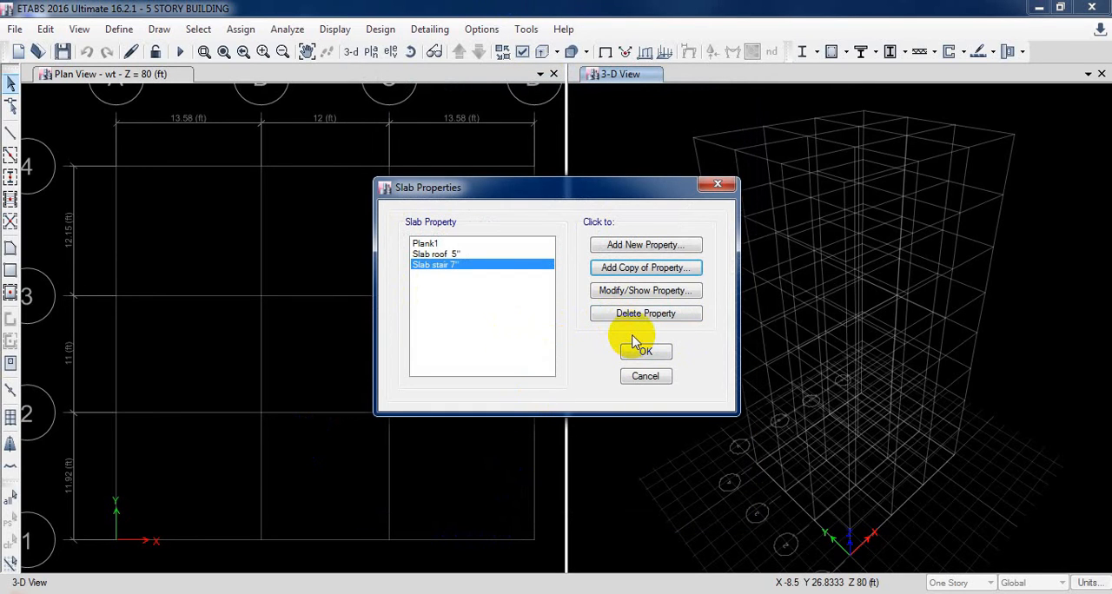
Add a copy of the stair slab property named Slab wt 8" with a dark green display colour
click(638, 269)
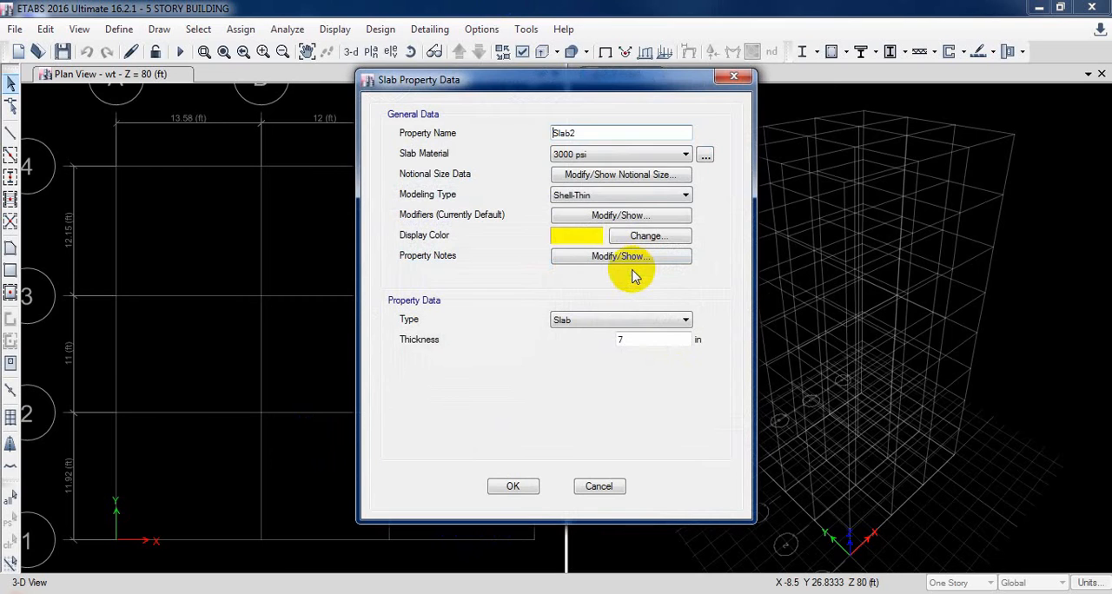
click(633, 135)
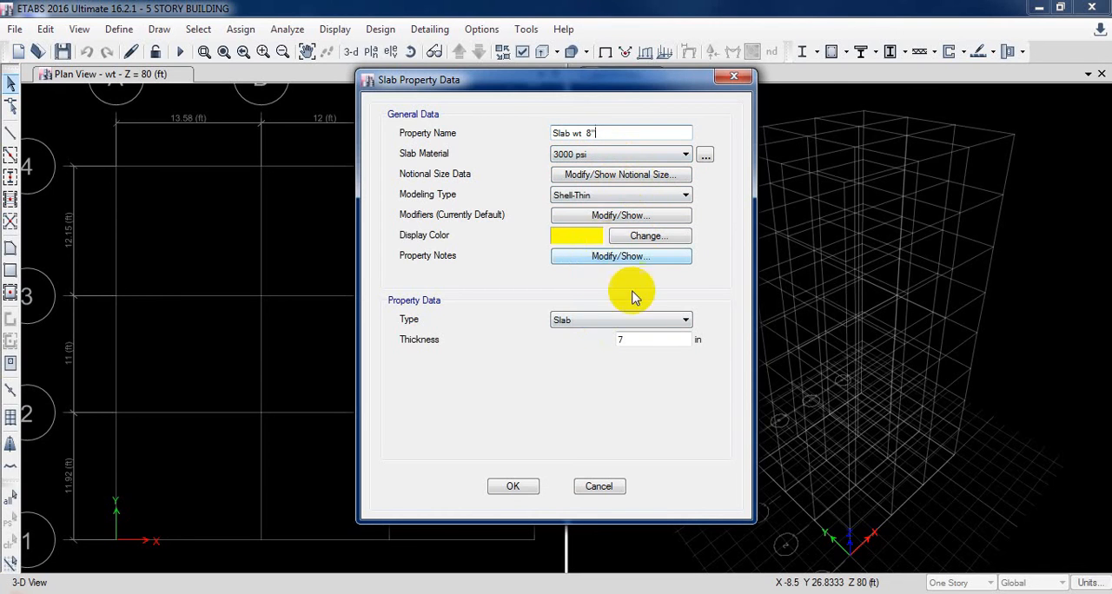
click(574, 236)
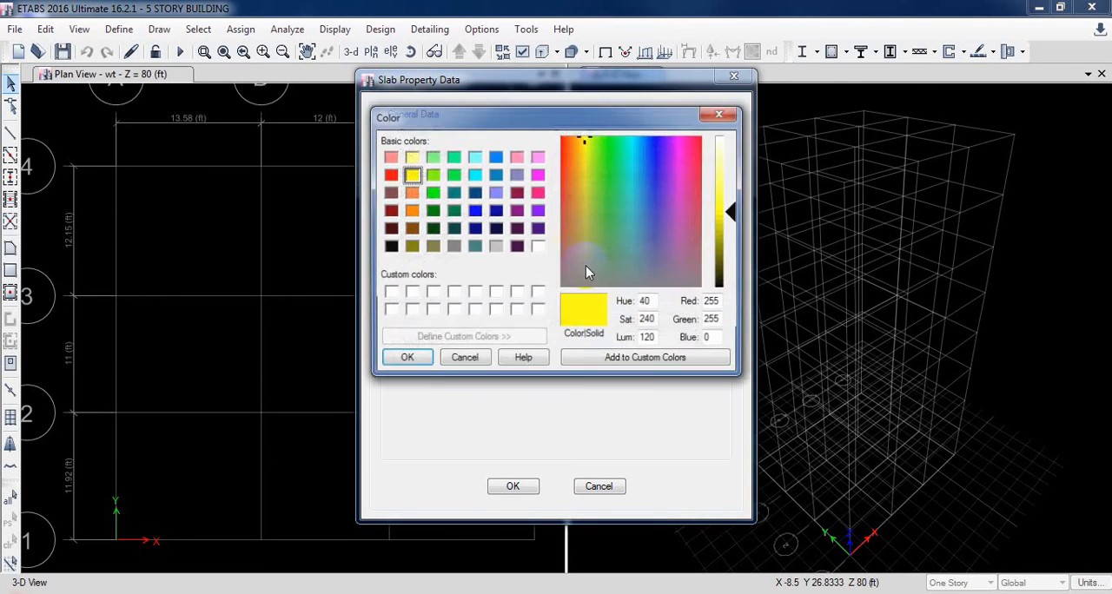
click(432, 210)
click(405, 359)
Set the Slab wt 8" thickness to 8 in and save the slab properties
double_click(639, 340)
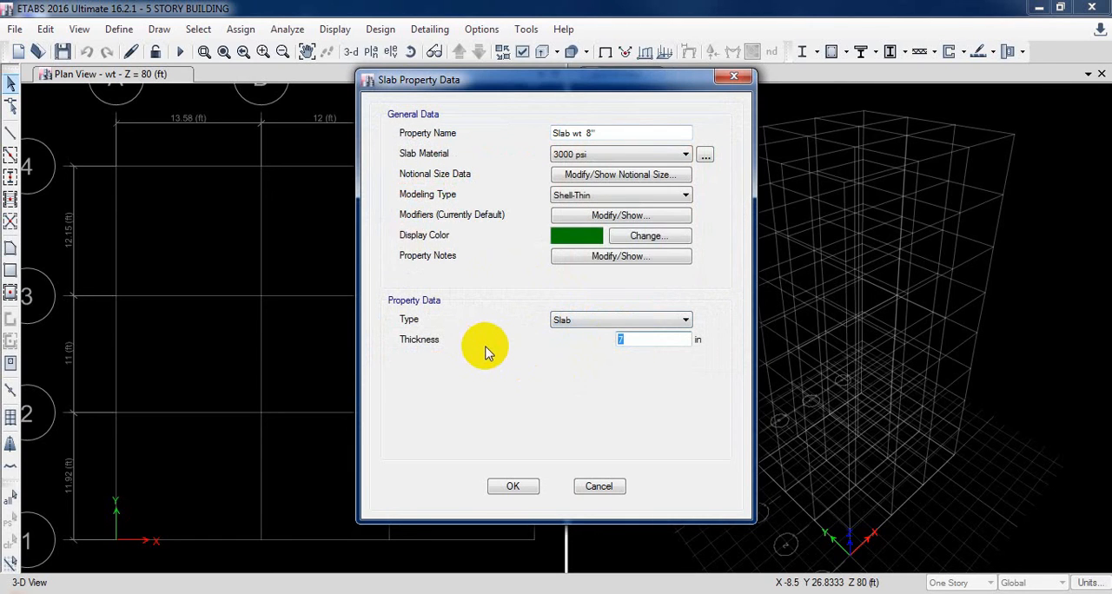
click(511, 488)
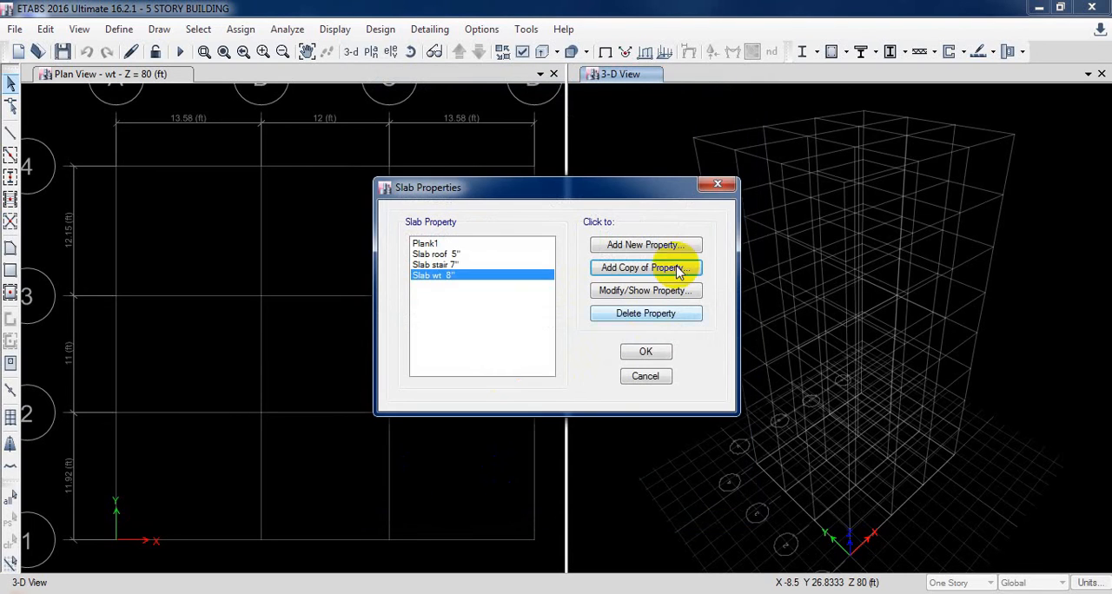
click(639, 352)
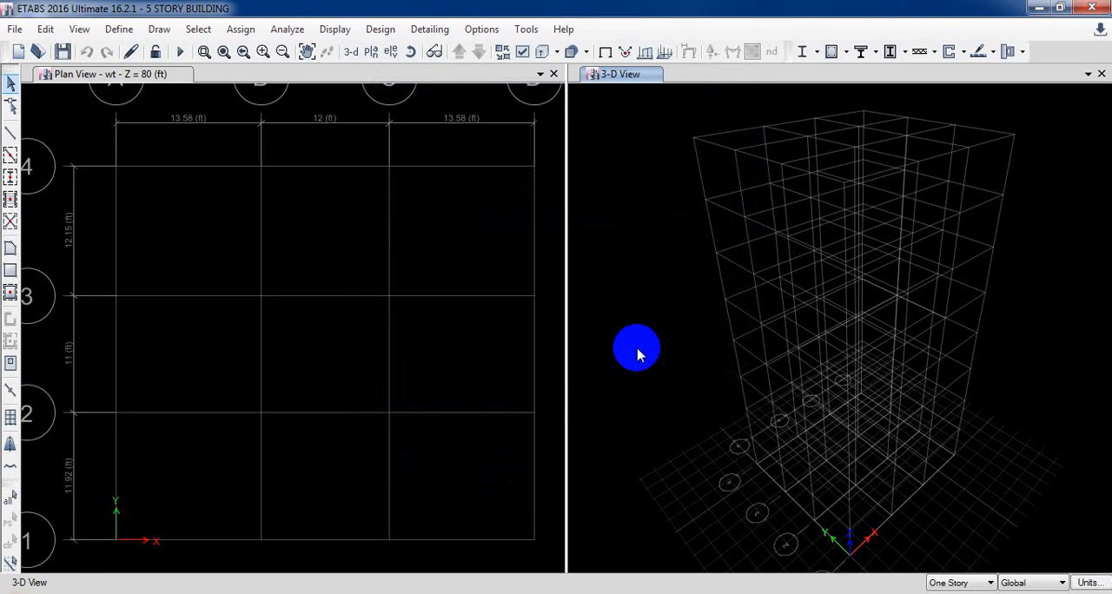